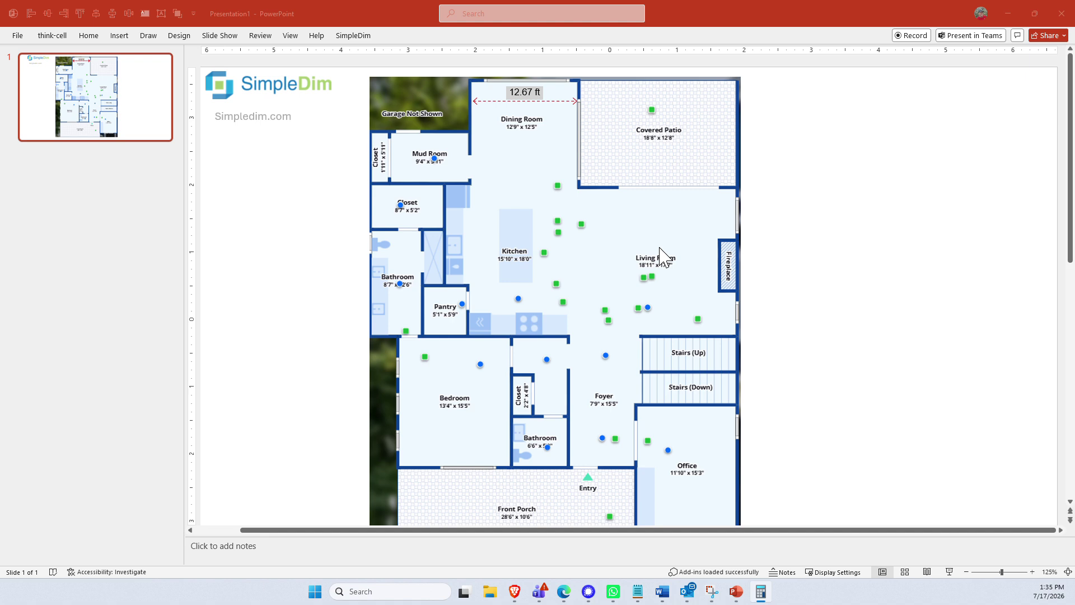
Draw a vertical line about 0.65 inches long along the 5'2" closet wall shared with the kitchen
click(125, 36)
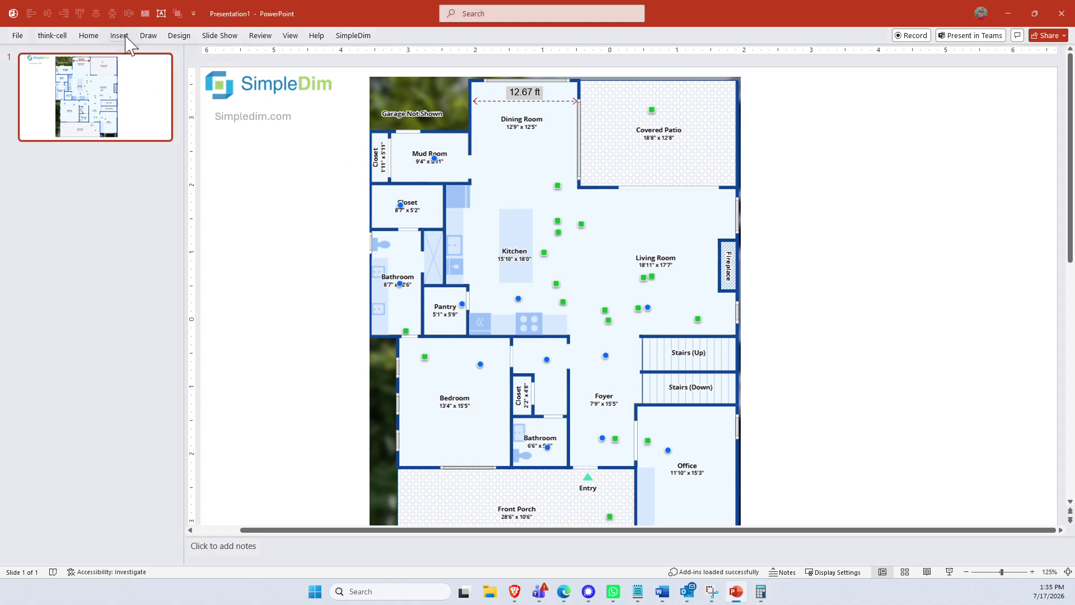
click(119, 35)
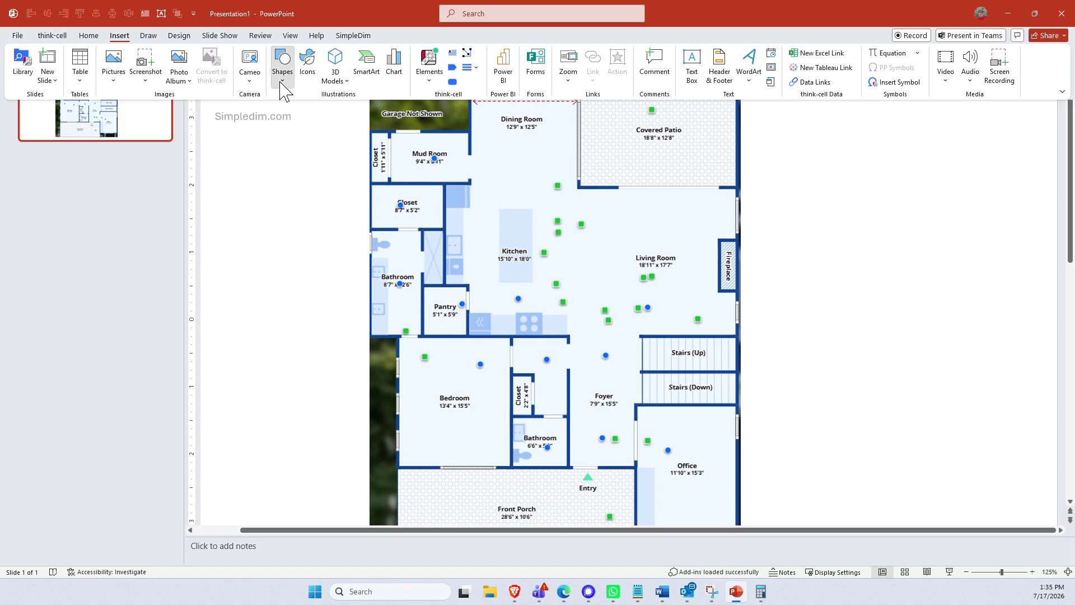
click(285, 89)
click(295, 115)
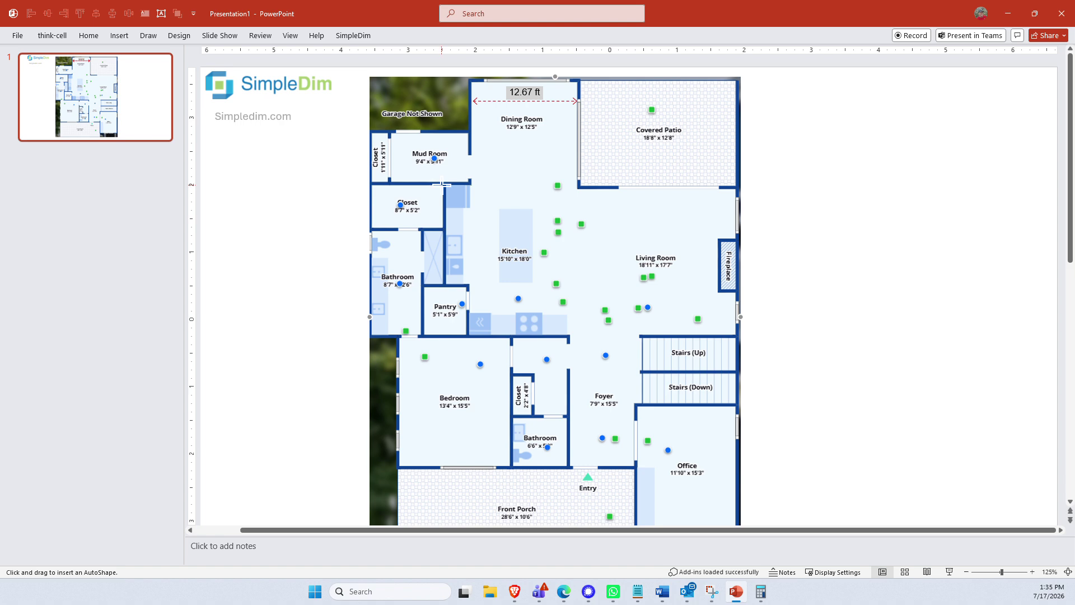
drag(443, 187, 442, 229)
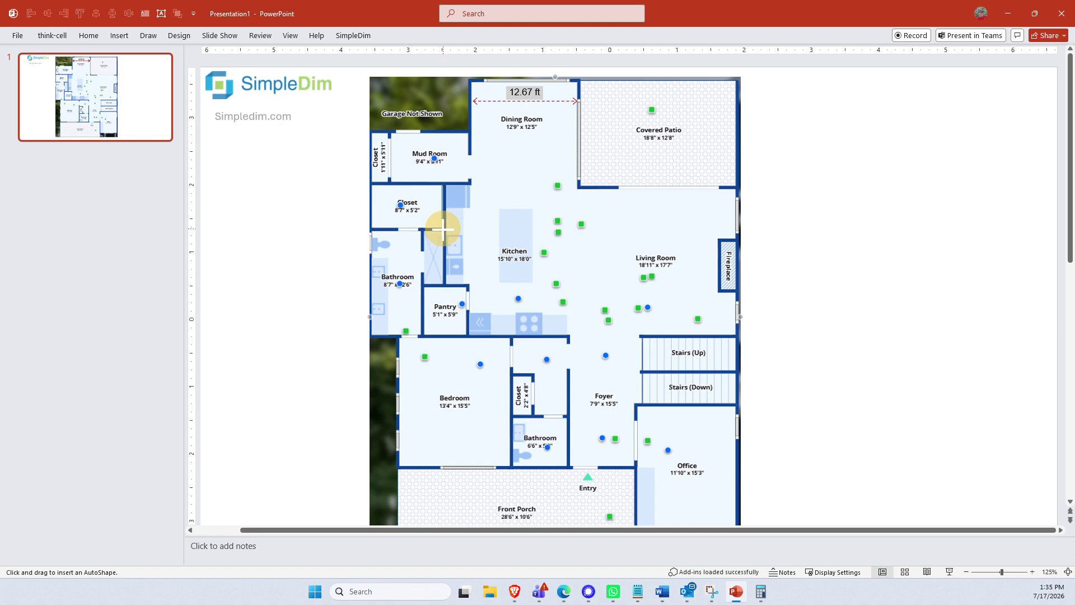
drag(442, 229, 443, 229)
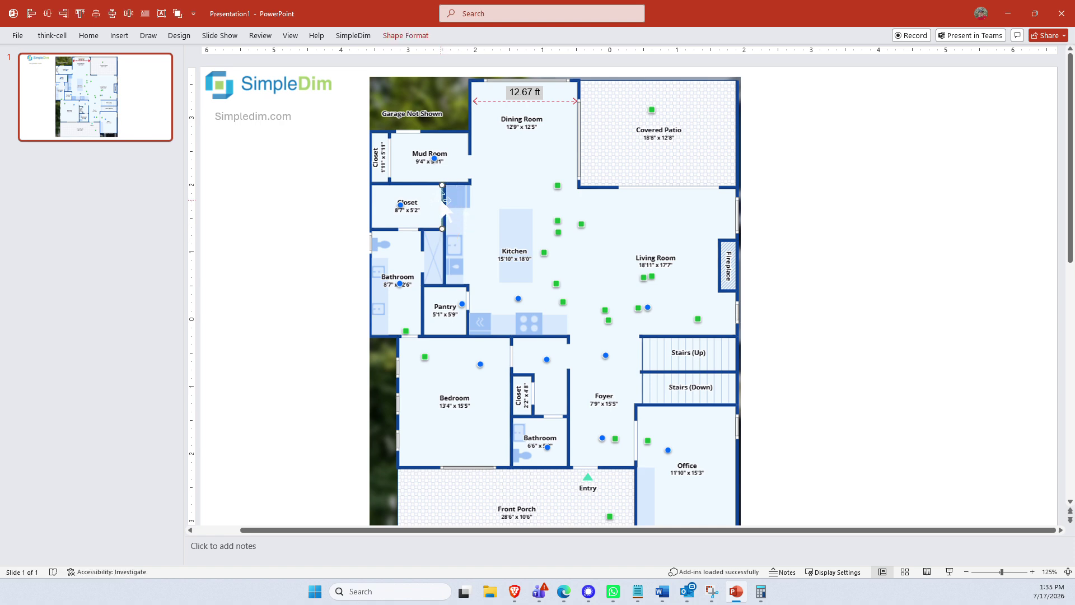
Set the drawing scale from the closet wall line, using a real-world length of 62 in
click(353, 35)
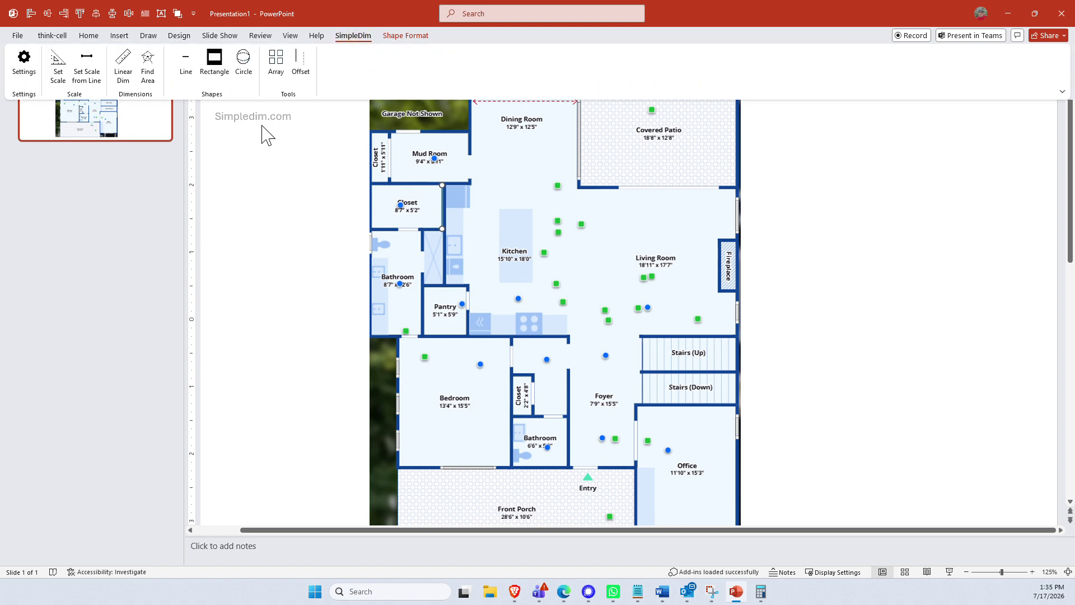
click(90, 70)
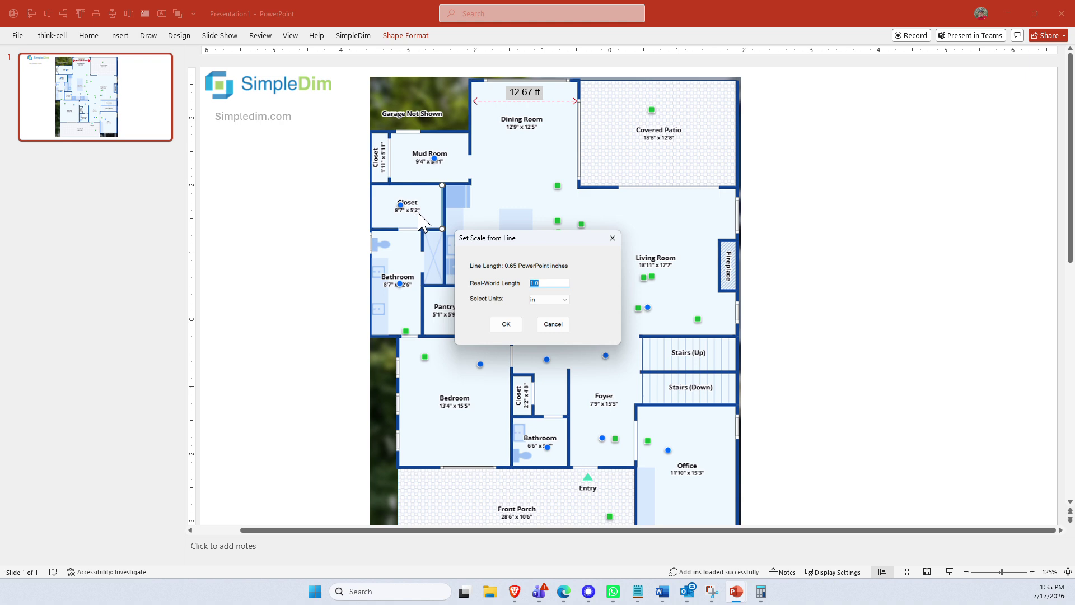
text(62)
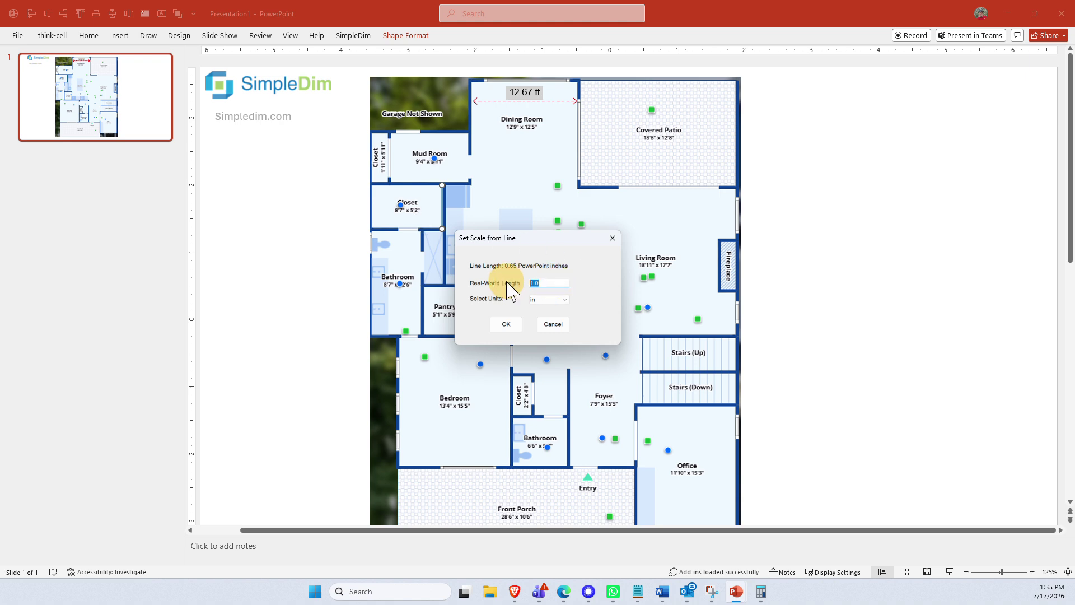
click(507, 326)
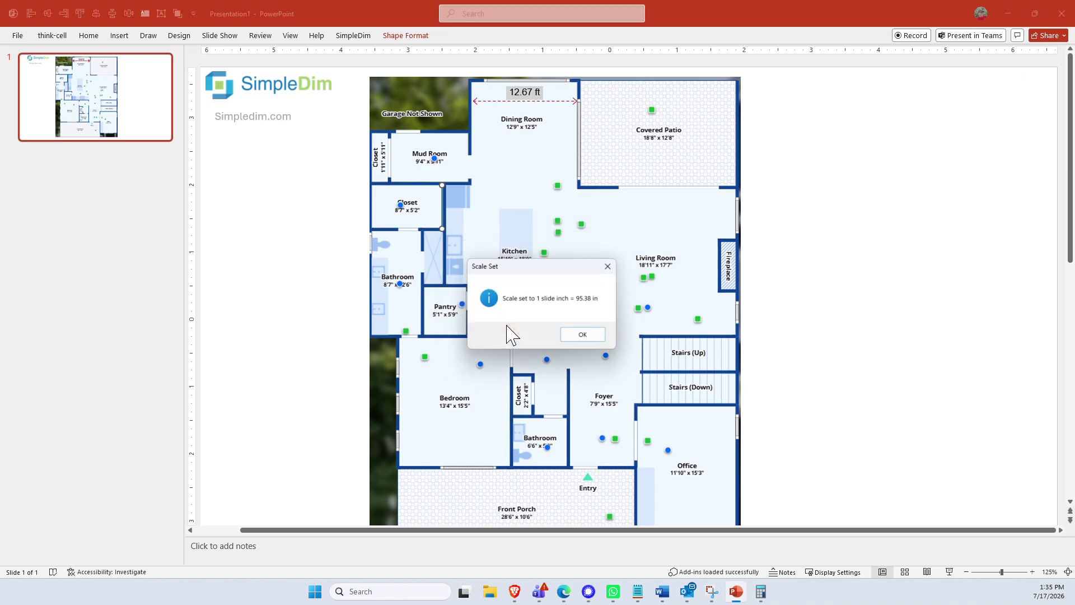
click(583, 334)
ctrl+scroll(447, 191, up, 8)
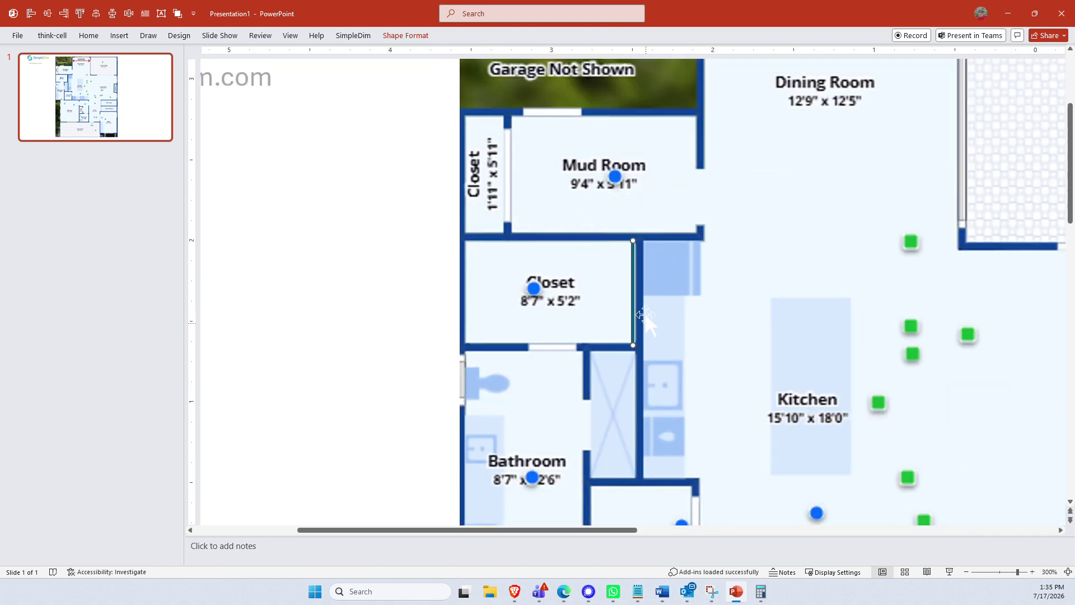
ctrl+scroll(665, 281, down, 5)
ctrl+scroll(675, 294, down, 2)
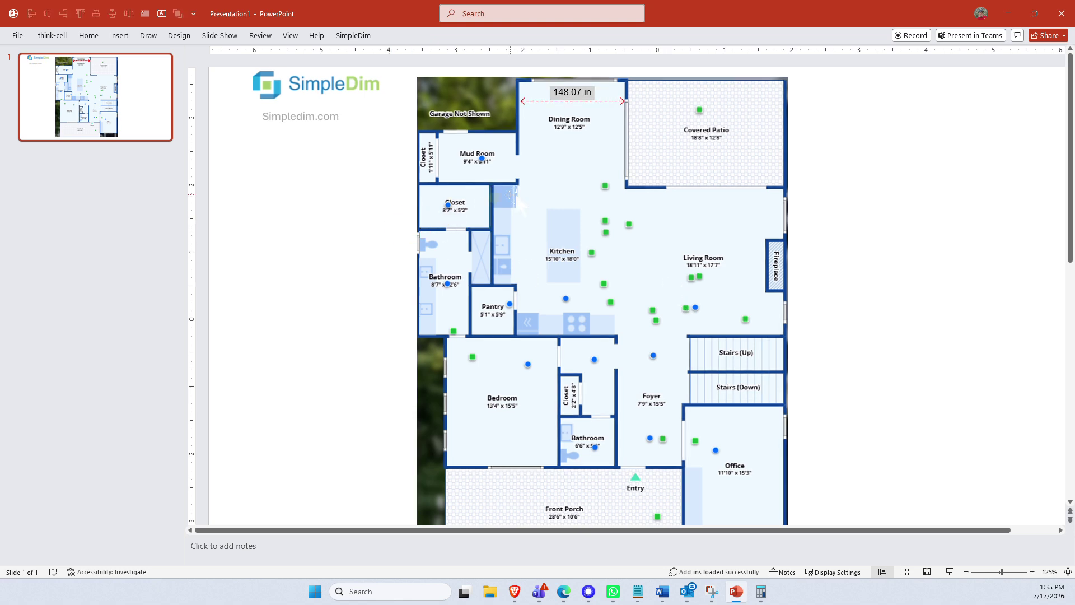
Show the SimpleDim settings and delete the reference line on the closet wall
click(353, 36)
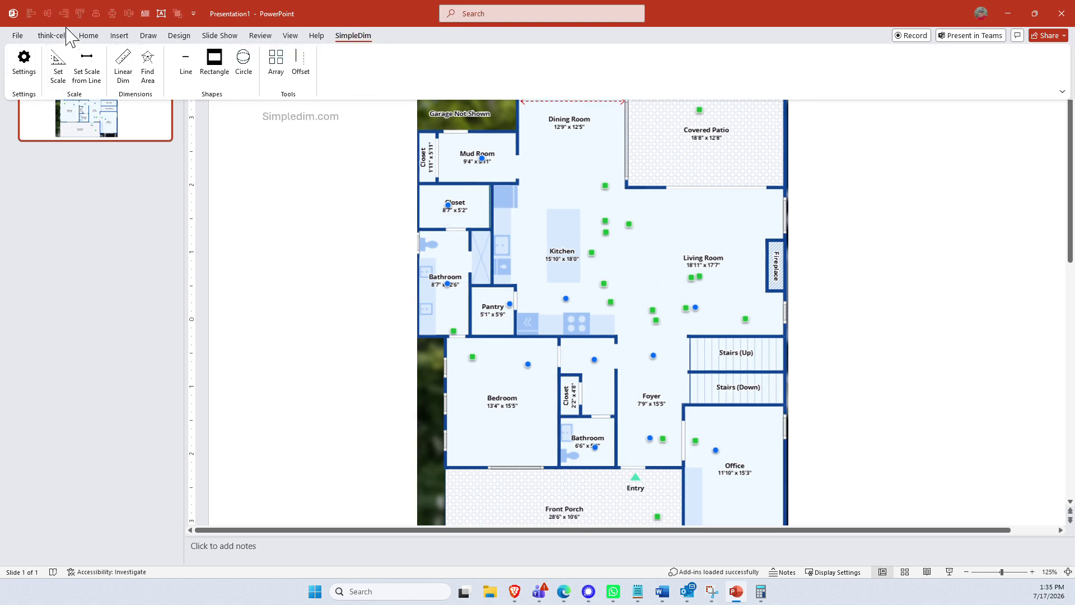
click(24, 62)
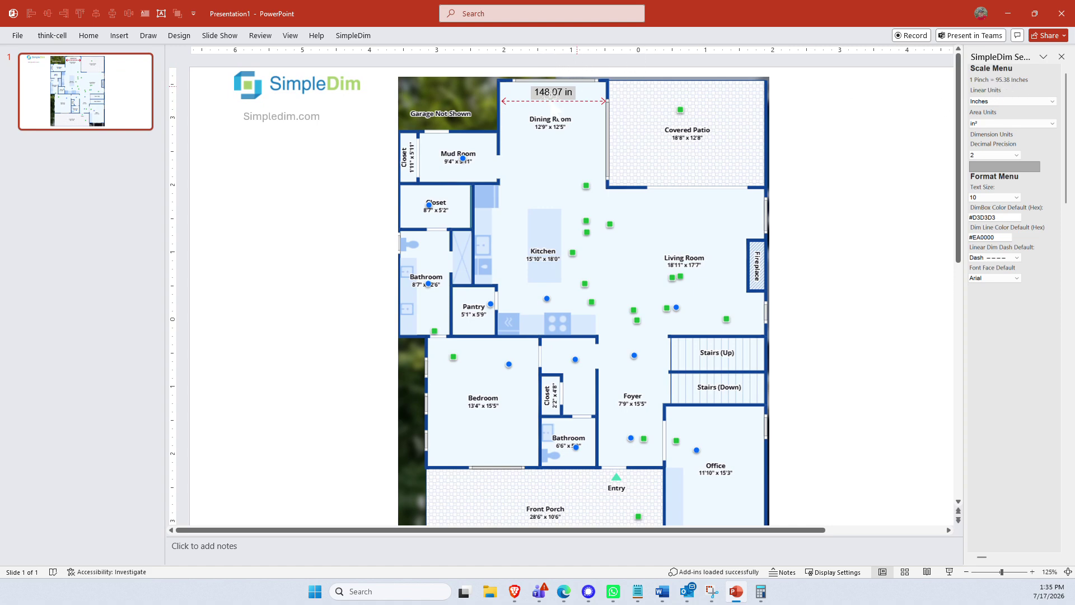
click(471, 207)
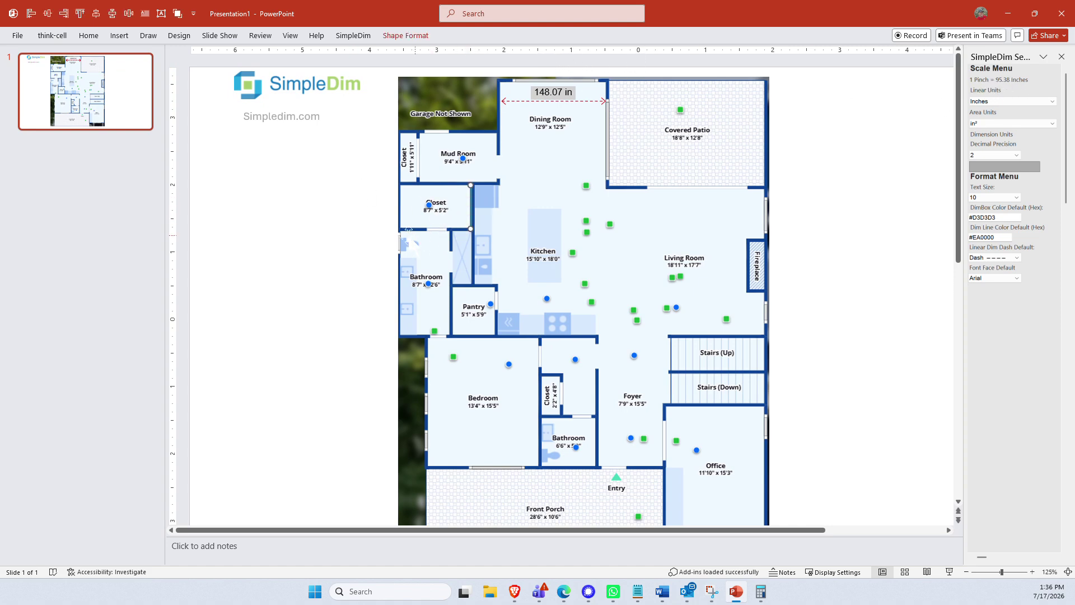
key(Delete)
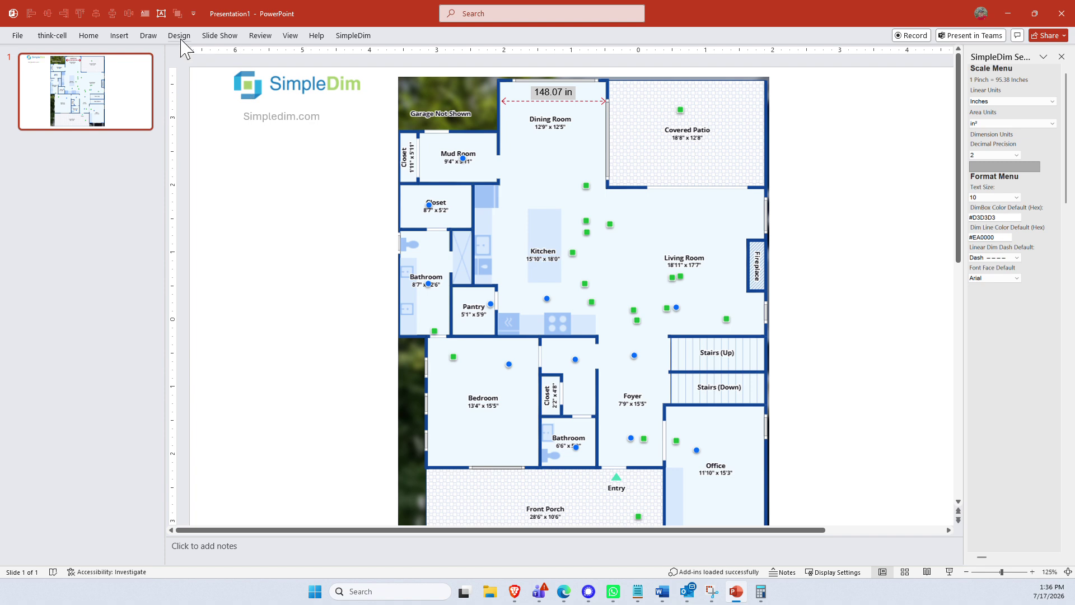
Add a text label reading "First floor main carpet area" and position it beside the floor plan, below the Simpledim.com text
click(161, 15)
click(229, 167)
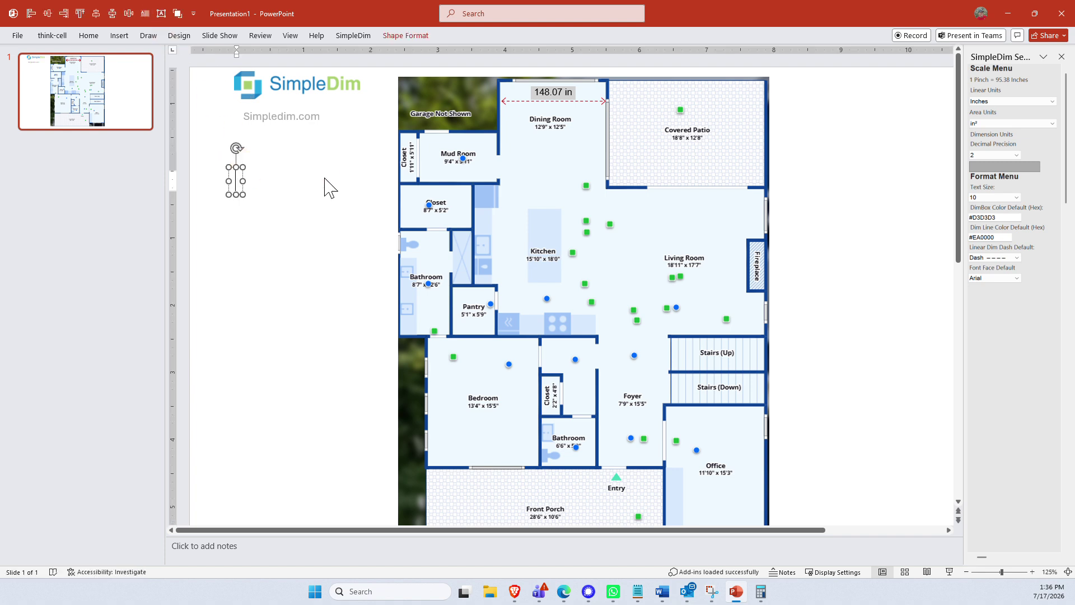
text(First f)
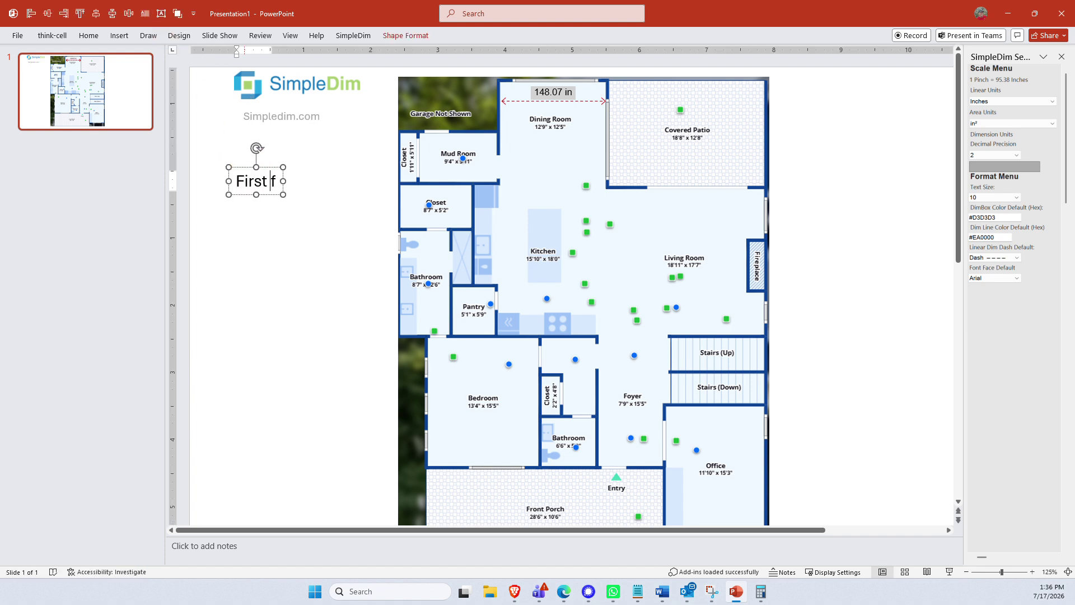
text(loor main carpet area)
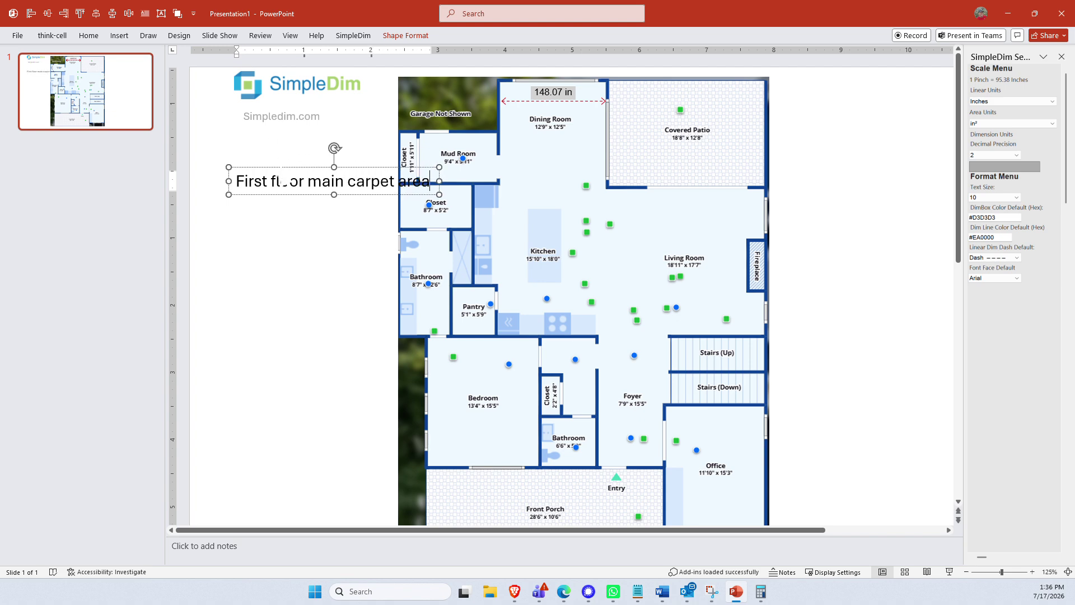
drag(312, 168, 272, 171)
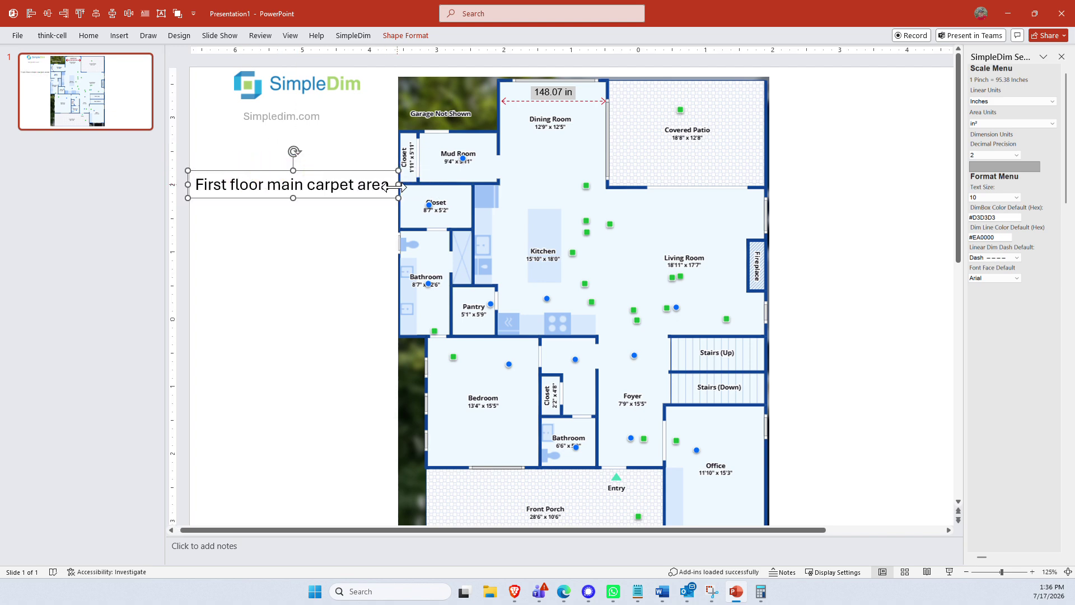
click(392, 183)
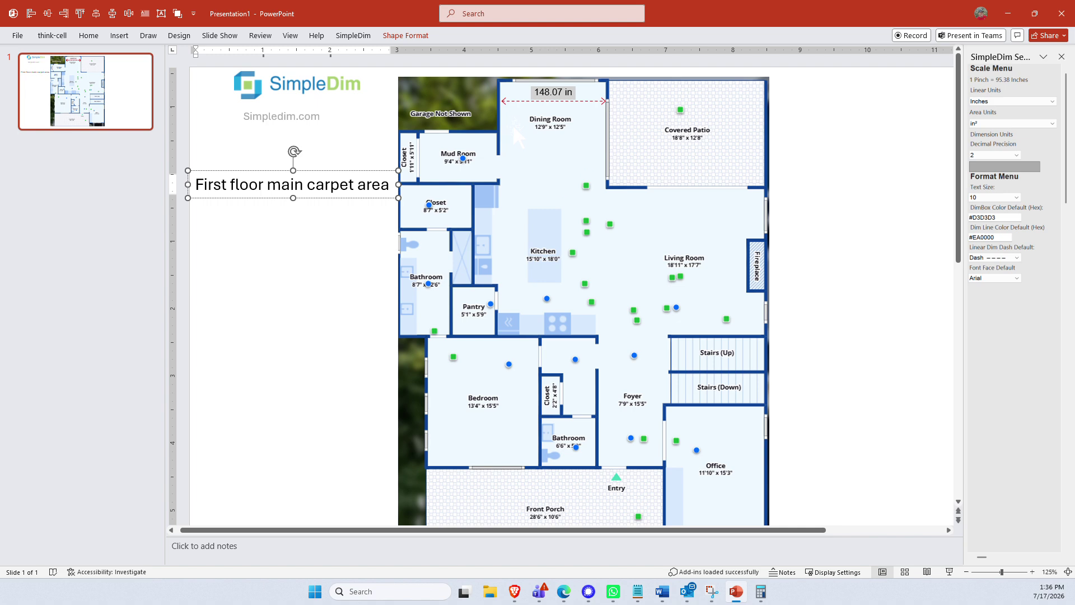
Delete the linear dimension across the Dining Room
click(575, 99)
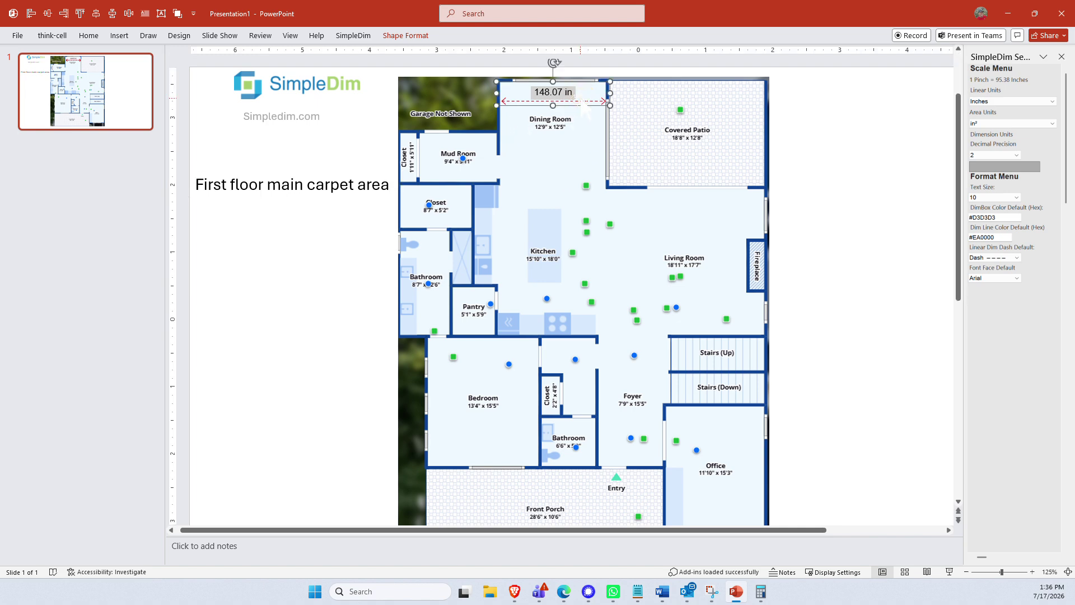
key(Delete)
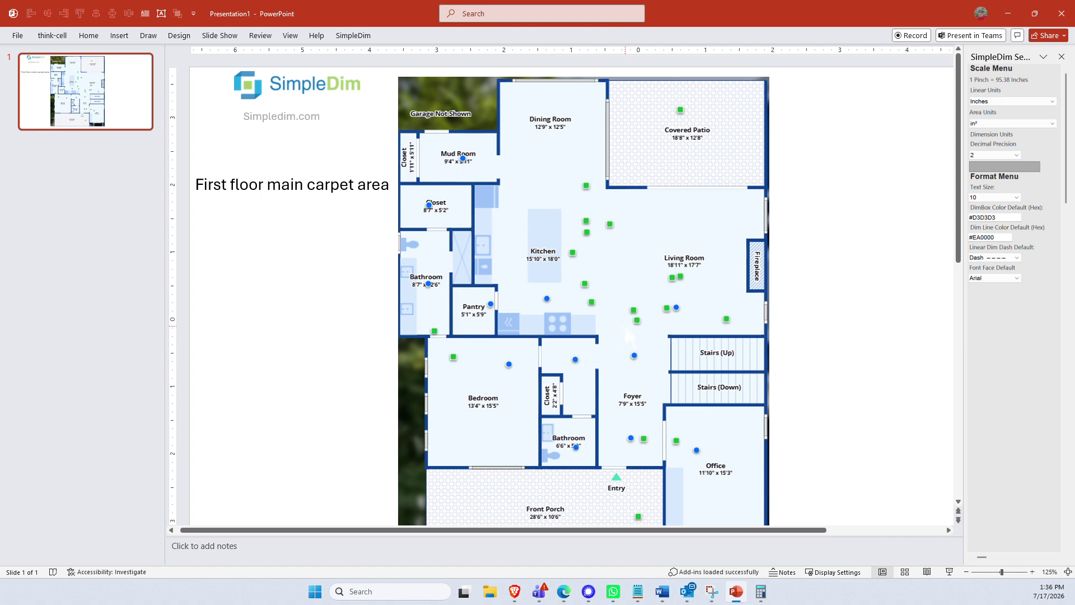
Start a freeform shape at the Dining Room's outer corner, tracing its wall, the Kitchen island's edge and the diagonal to the wall end by the Foyer
click(119, 36)
click(283, 63)
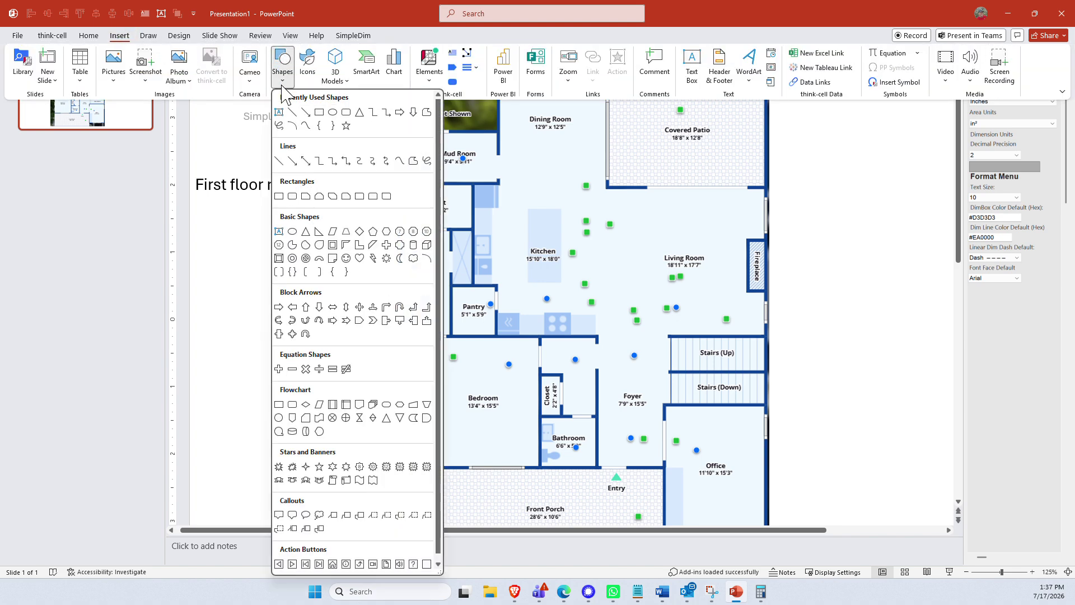
click(414, 161)
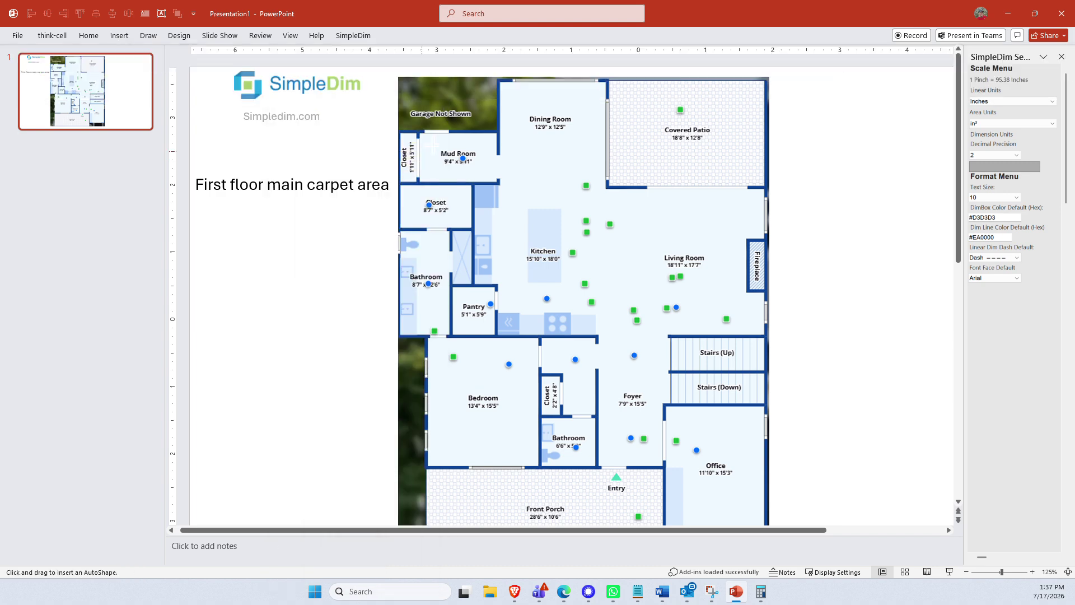
click(499, 84)
click(500, 185)
click(528, 210)
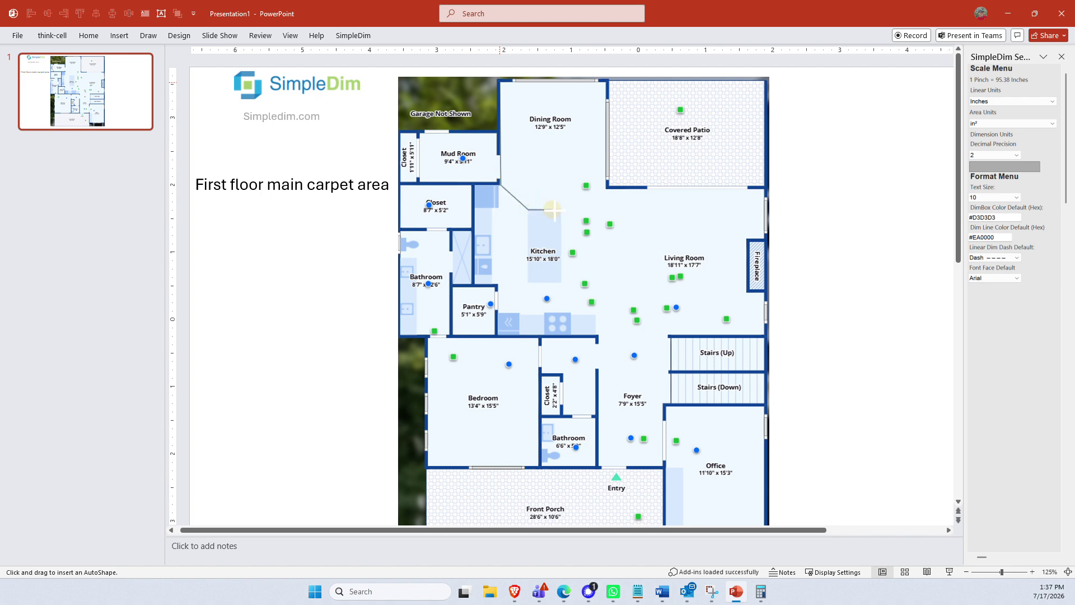
click(562, 209)
click(560, 282)
click(596, 317)
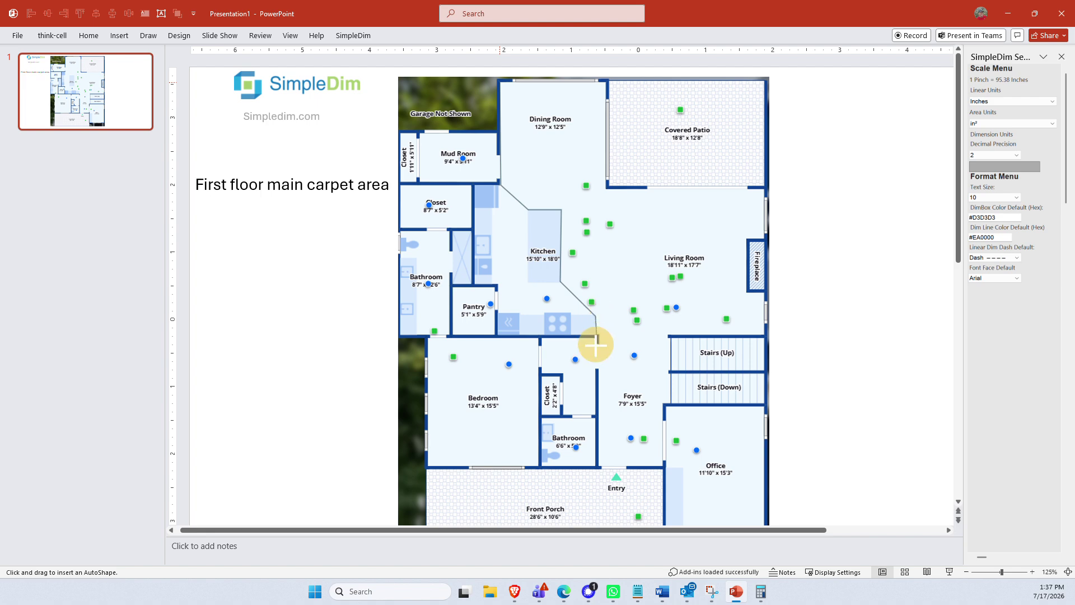
click(596, 339)
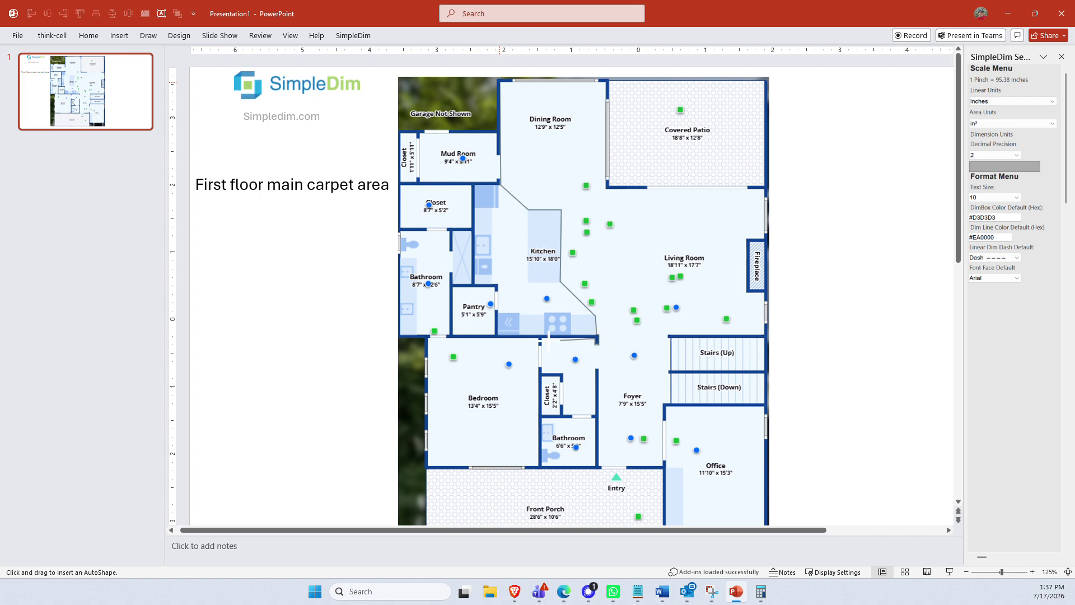
Continue the freeform outline around the small hallway, following the closet and Bathroom walls back to the Foyer opening
click(541, 338)
click(542, 374)
click(563, 374)
click(564, 418)
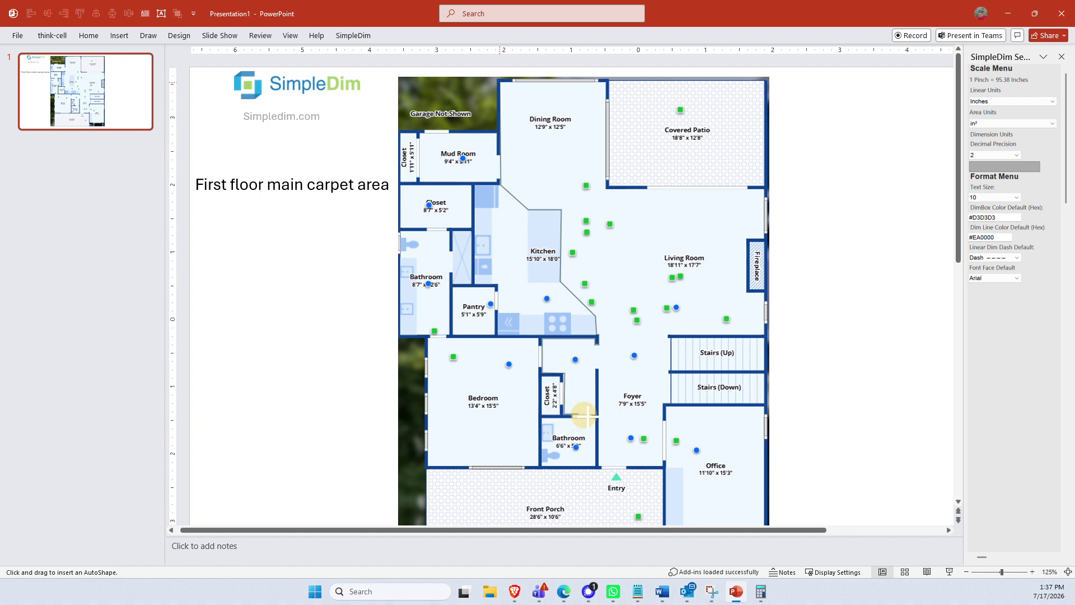
click(596, 417)
click(595, 368)
click(598, 368)
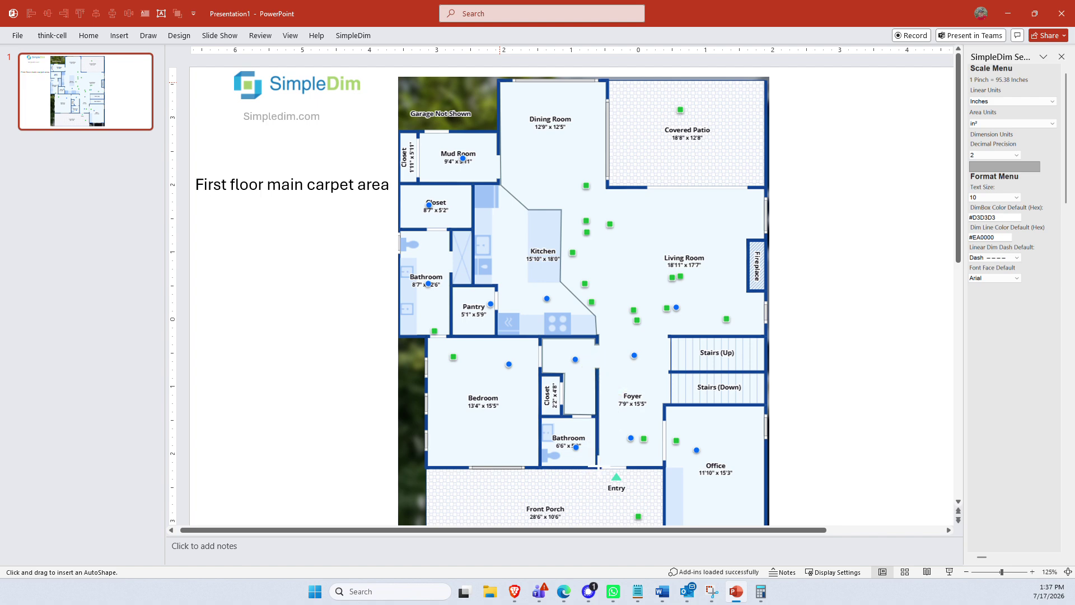
Extend the freeform outline around the Foyer, along the entry wall, the Office wall and the side of both stairs
click(599, 467)
click(664, 464)
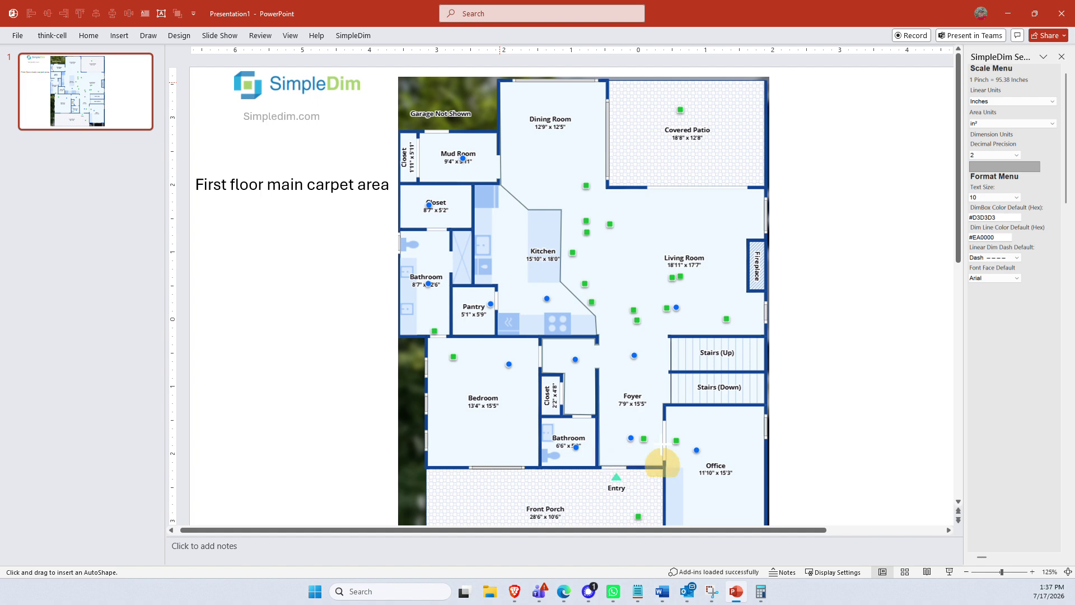
click(663, 403)
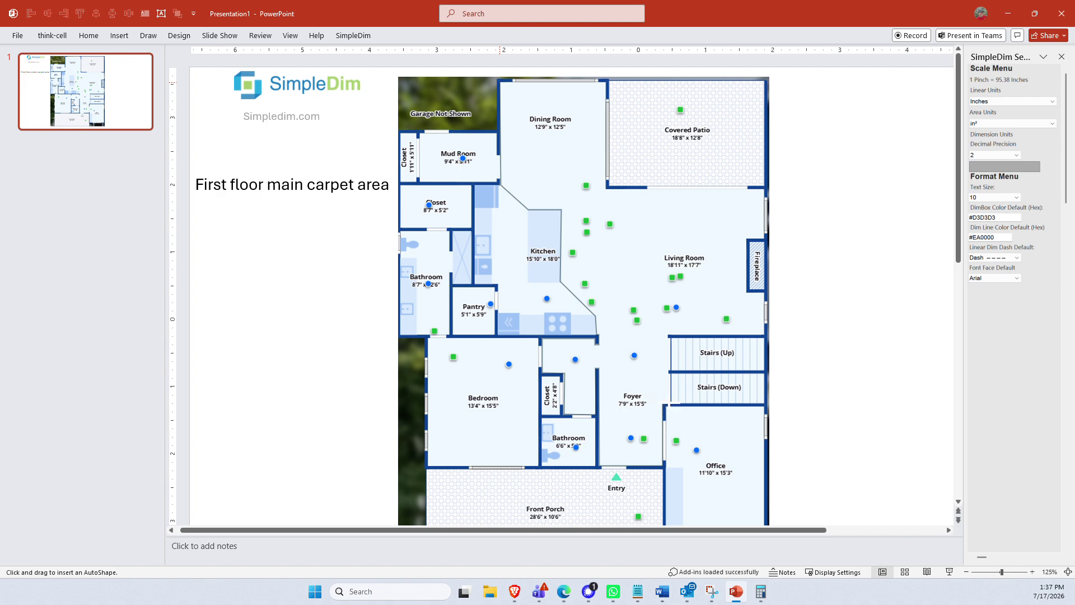
click(671, 402)
click(671, 336)
Trace the outline along the Living Room walls, around the fireplace and Covered Patio, and close the shape at the Dining Room corner
click(763, 336)
click(766, 292)
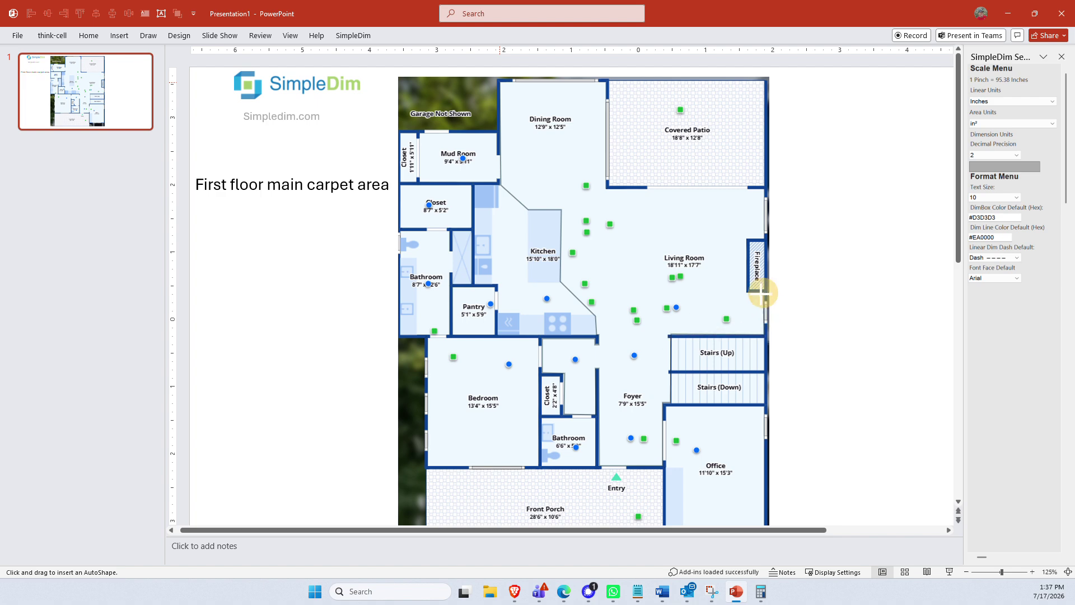
click(747, 294)
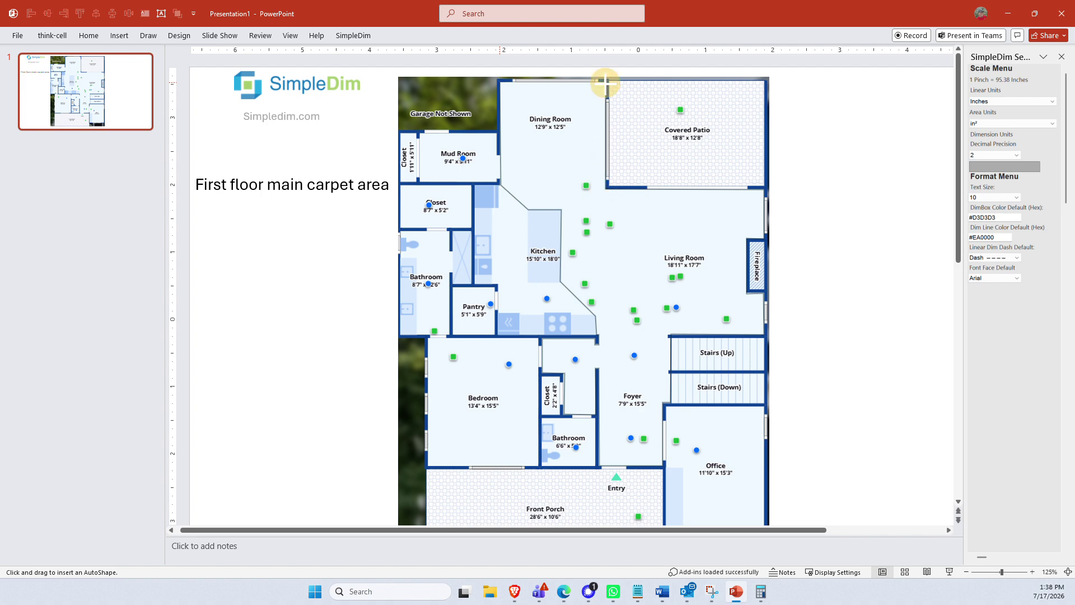
click(501, 84)
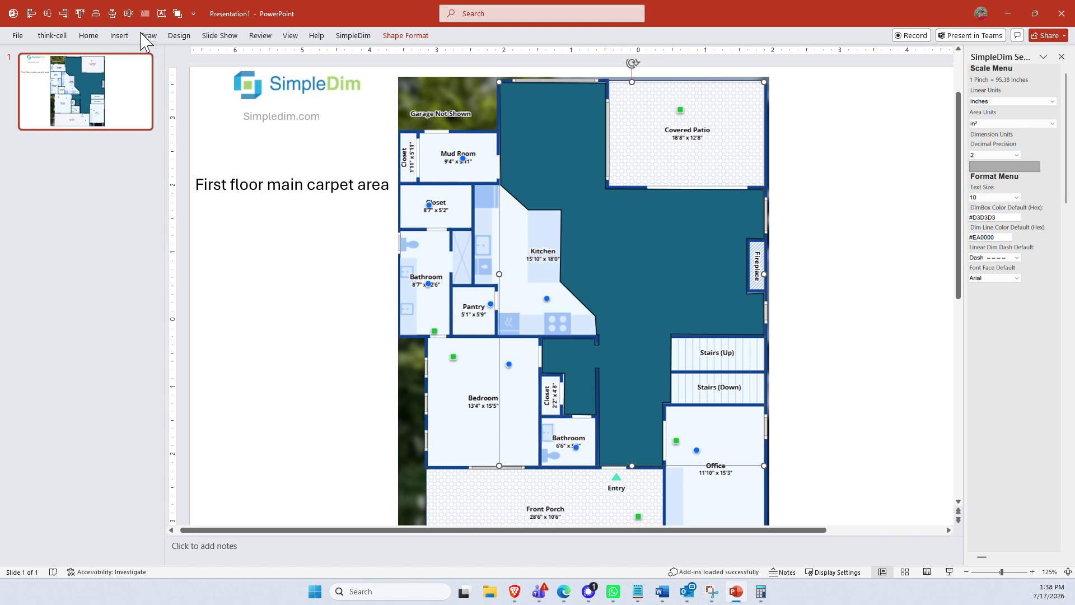
Find the area of the traced carpet outline and set the area units to ft²
click(353, 37)
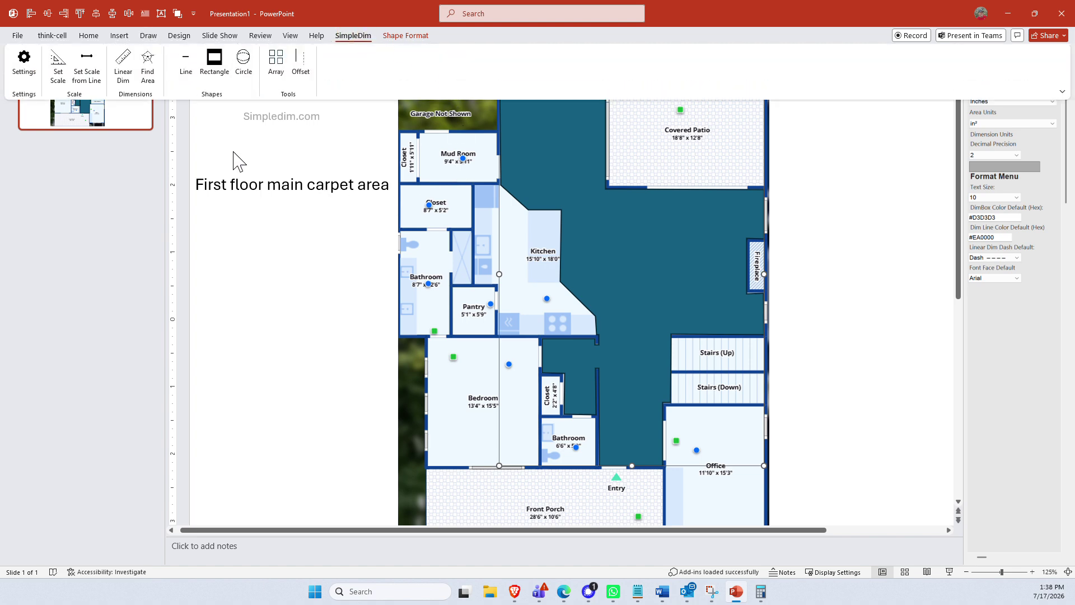
click(147, 62)
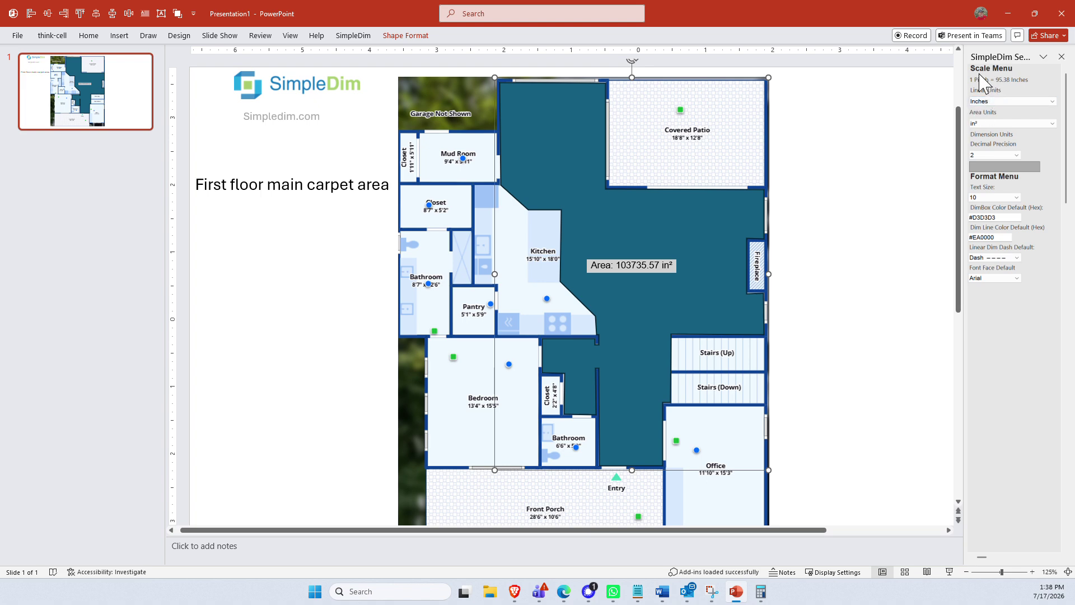
click(353, 36)
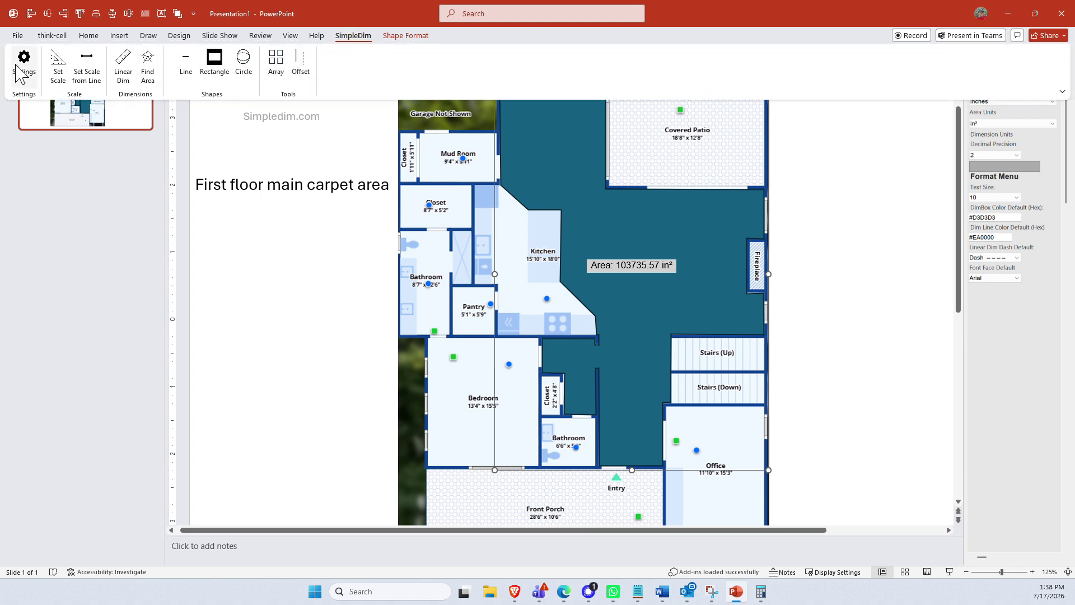
click(976, 140)
click(989, 124)
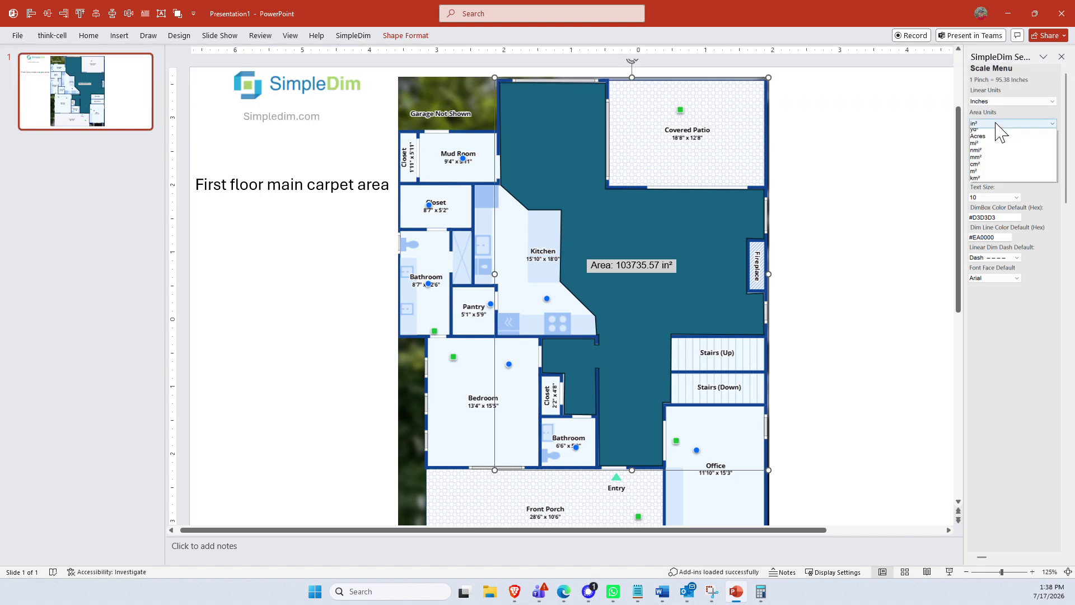
click(997, 140)
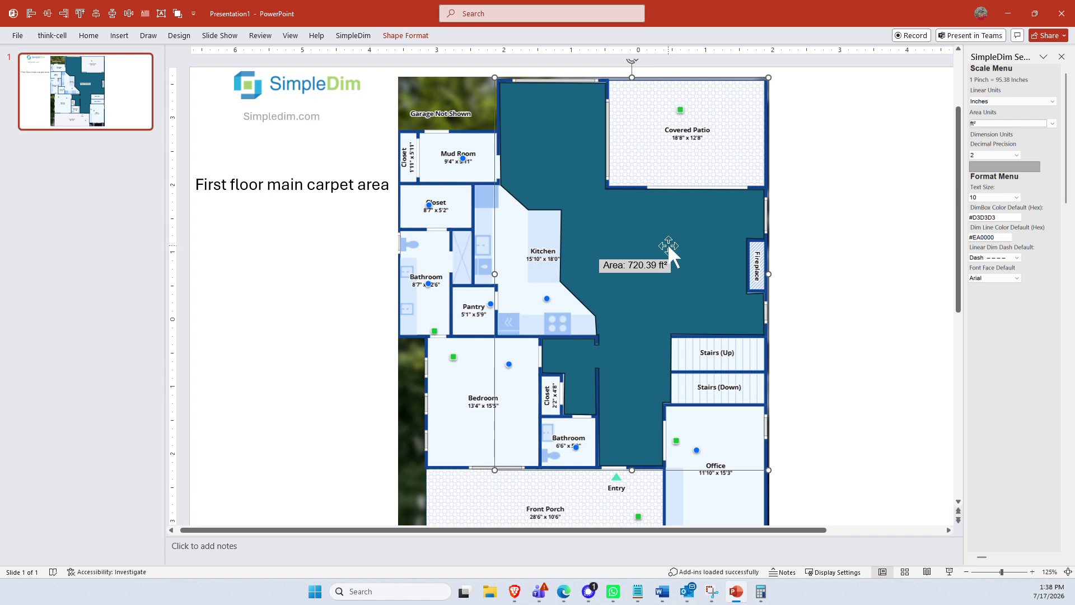
Add the line "720.5 ft^2" below the carpet area label and move the carpet shape off the floor plan, beyond its right edge
click(644, 244)
click(386, 185)
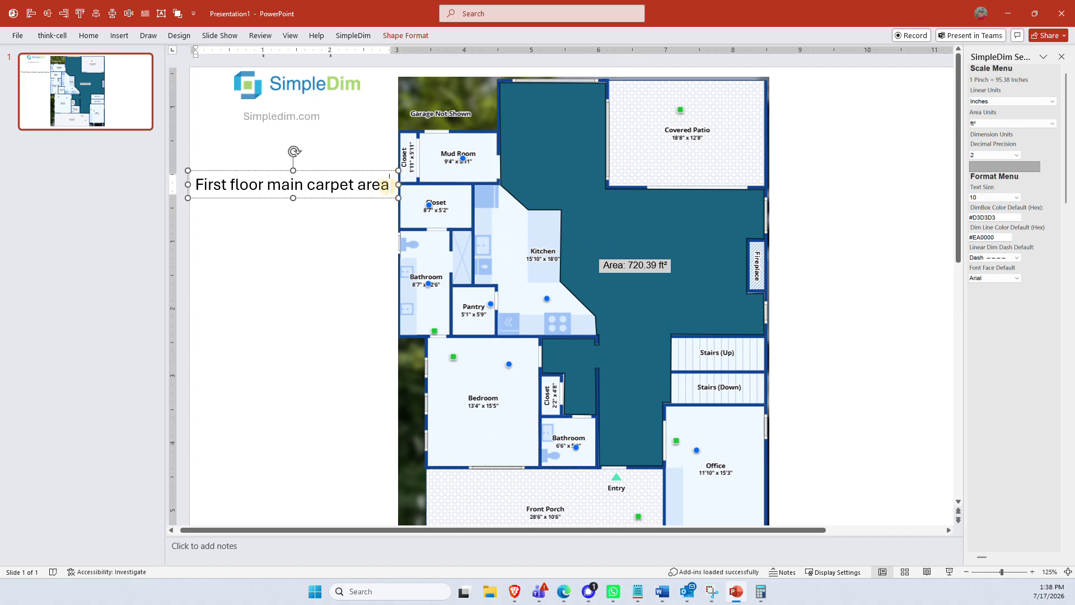
key(Return)
text(720.5)
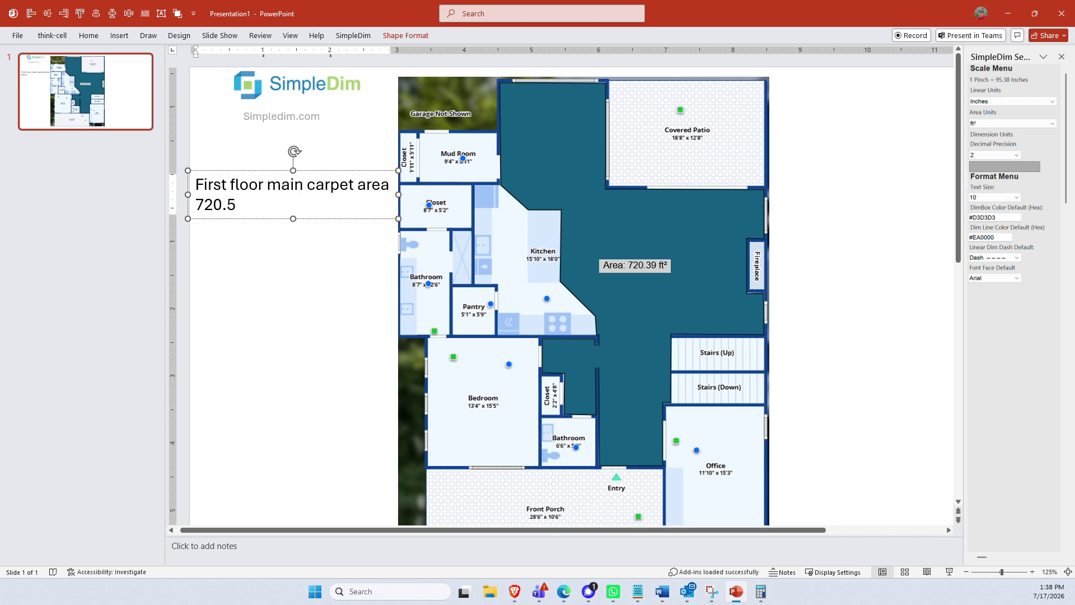
text(ft^2)
click(811, 240)
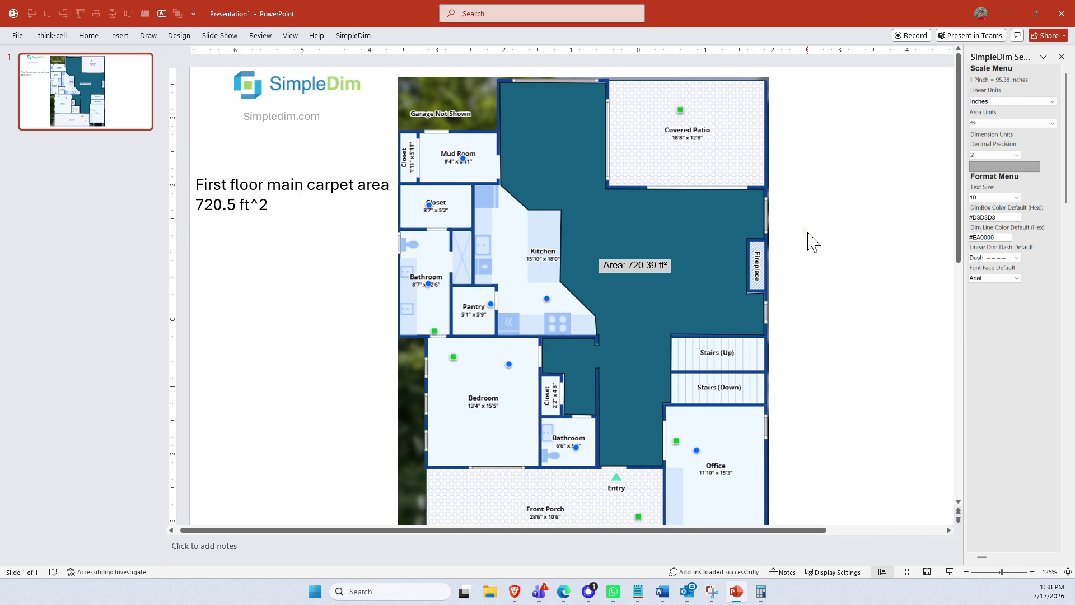
click(681, 240)
drag(600, 220, 895, 217)
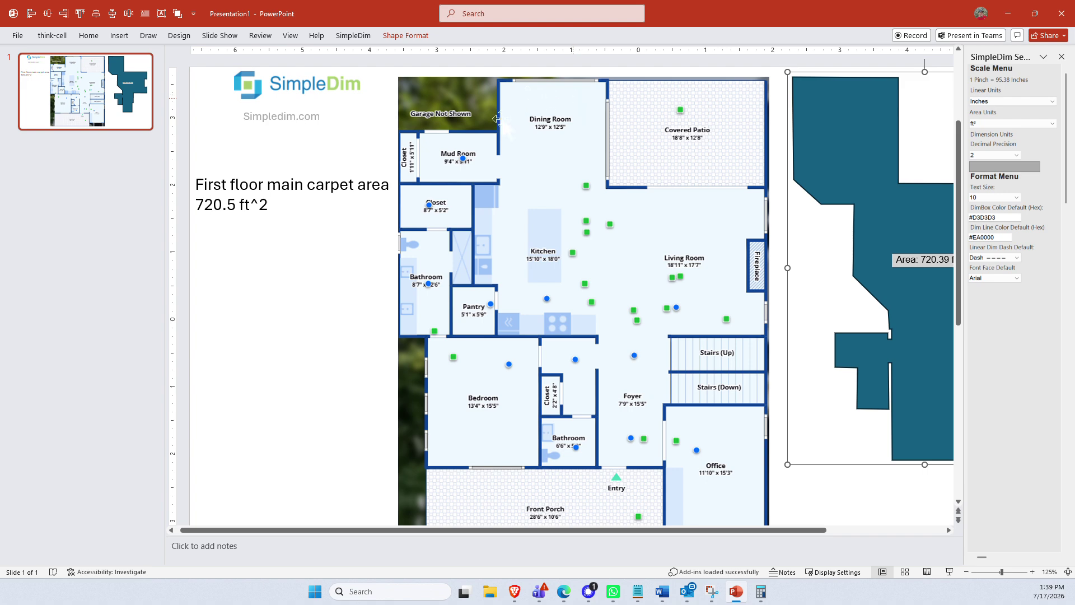
Create a rectangle 80 in wide and 35 in long and place it upright in the middle of the Living Room
click(353, 35)
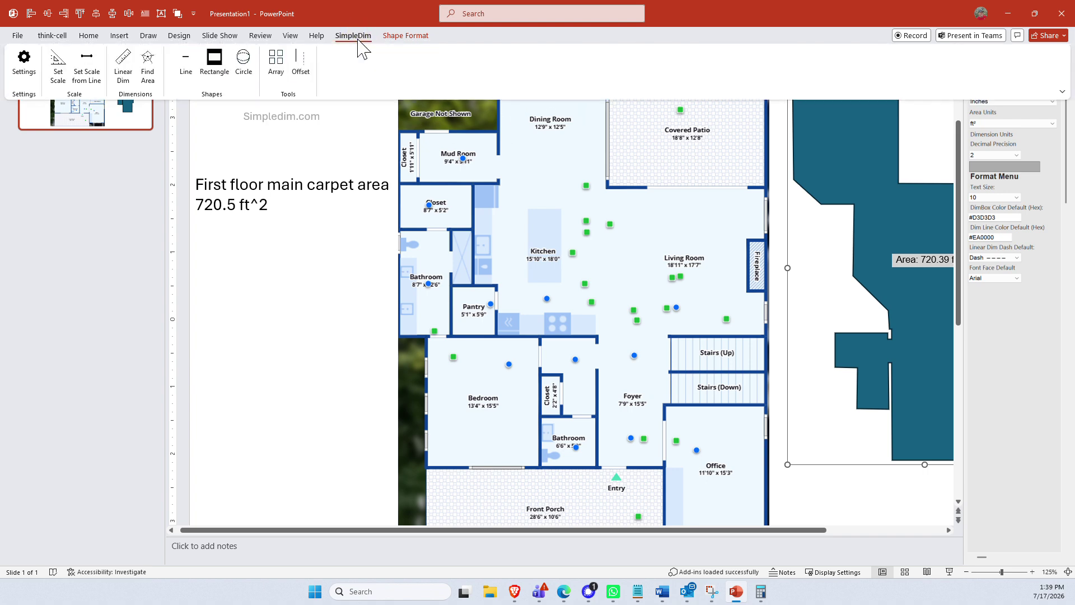
click(215, 60)
click(552, 275)
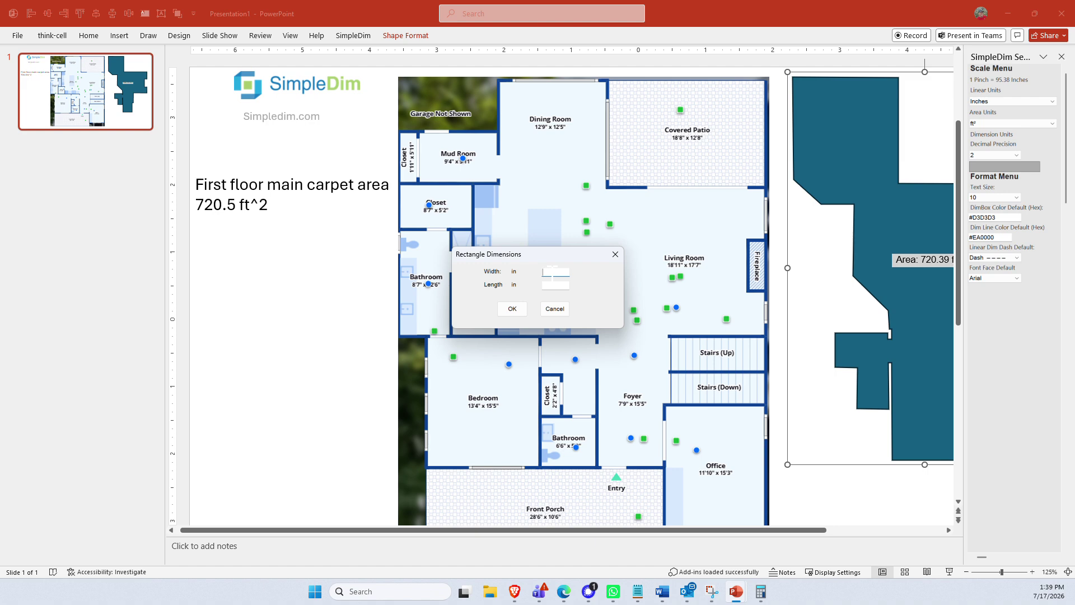
text(80)
key(Tab)
text(35)
key(Tab)
key(Return)
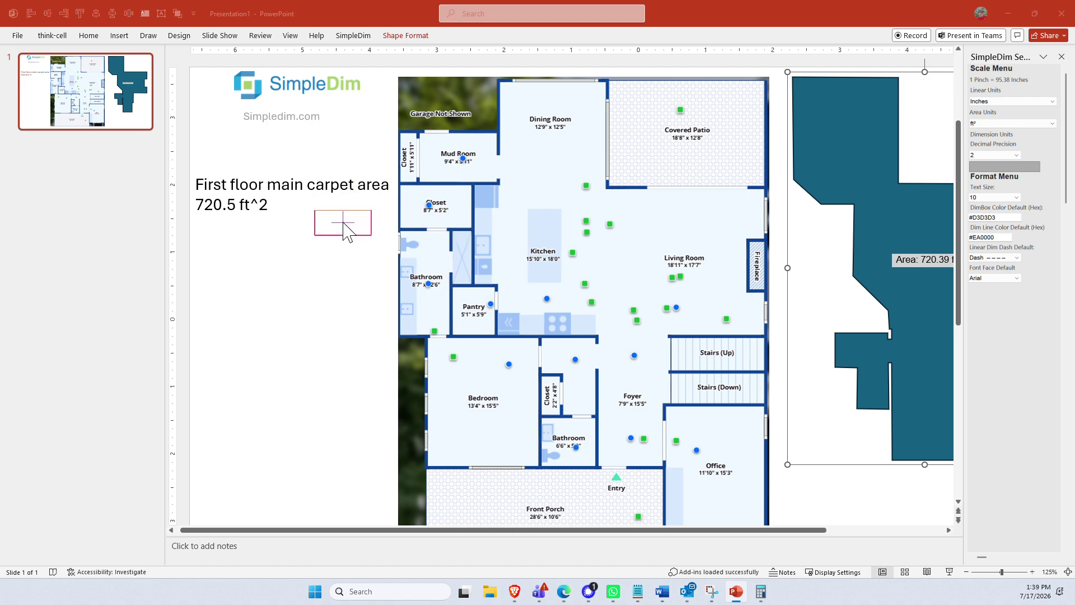
click(333, 227)
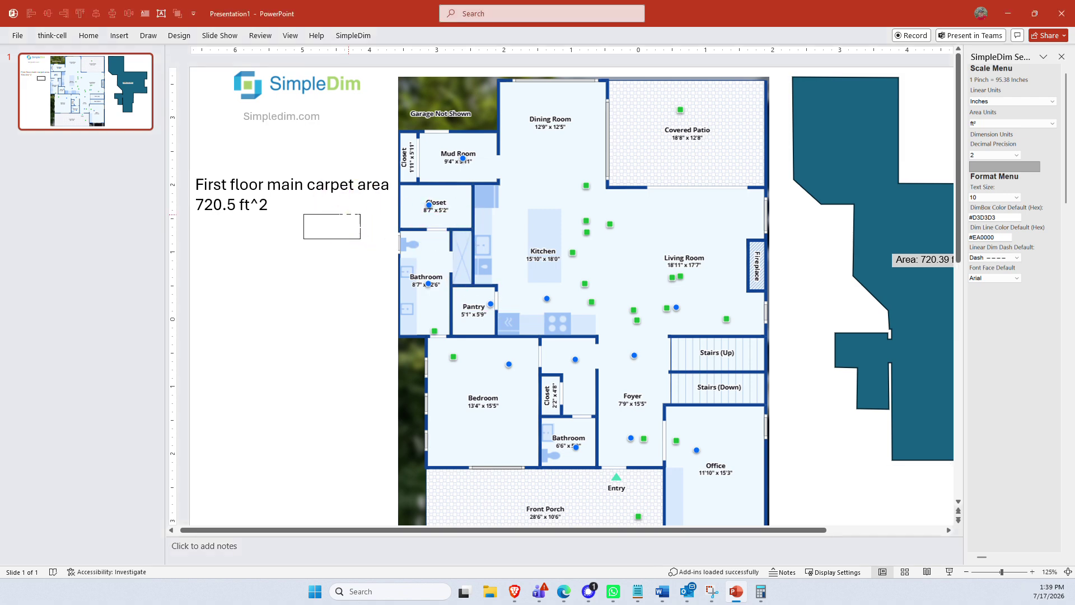
drag(349, 213, 524, 131)
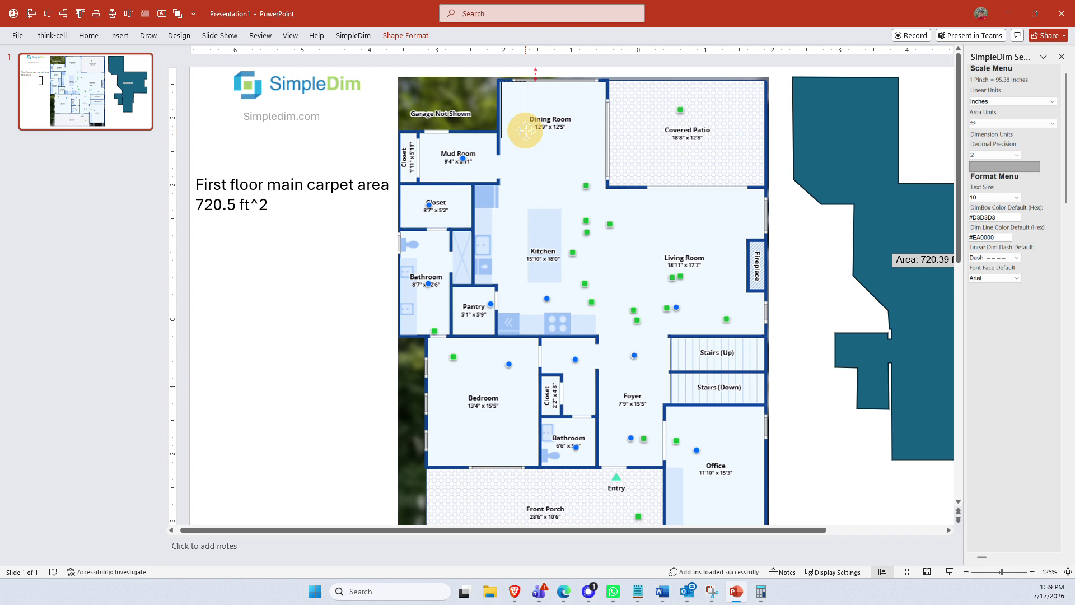
drag(523, 130, 692, 277)
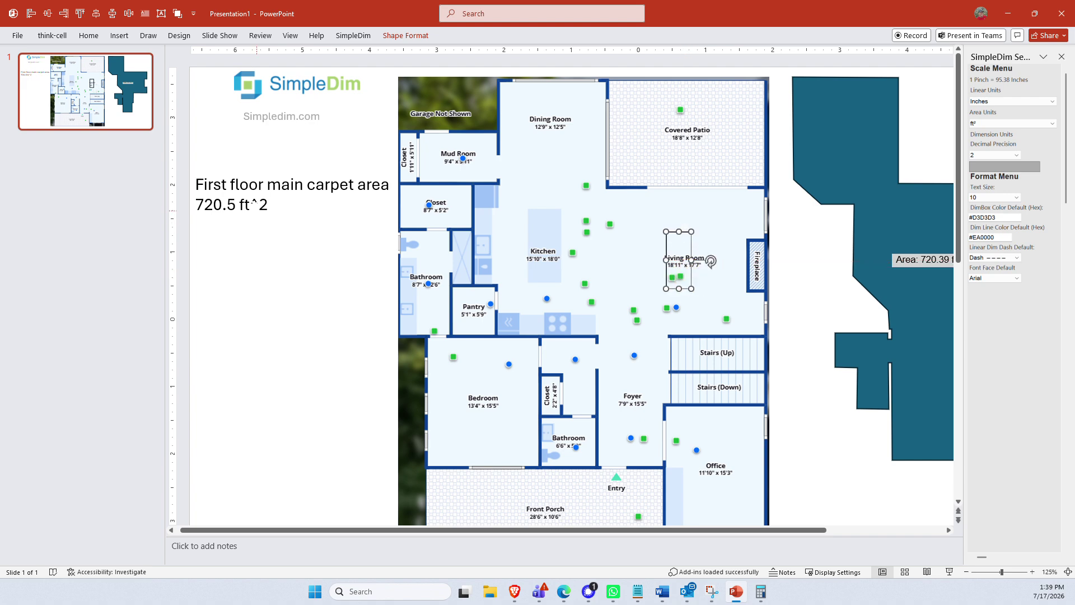
Create a second dimensioned rectangle and place it horizontally in the Living Room, just above the upright rectangle
click(352, 36)
click(216, 66)
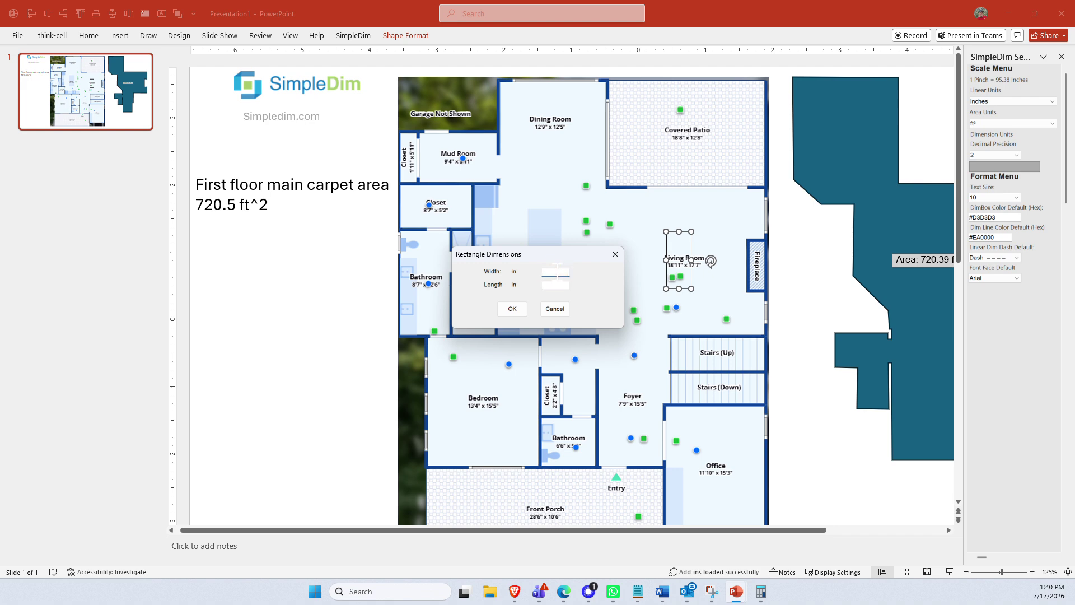
text(50)
key(Tab)
text(30)
click(512, 309)
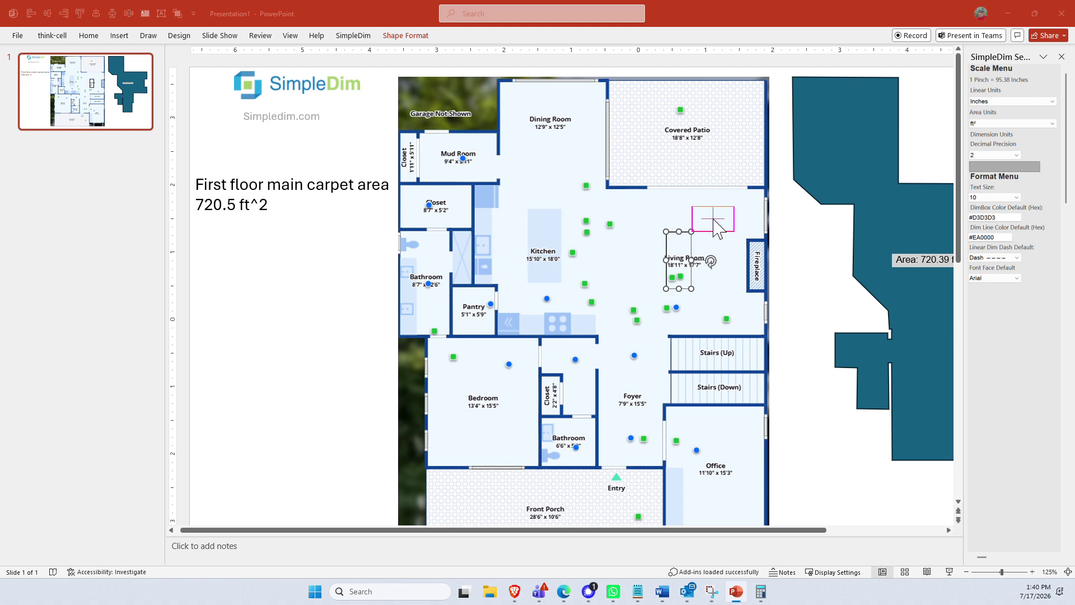
click(714, 221)
Widen the horizontal rectangle so its left edge lines up with the upright rectangle's left edge
click(692, 219)
click(692, 220)
click(676, 219)
click(665, 217)
click(732, 223)
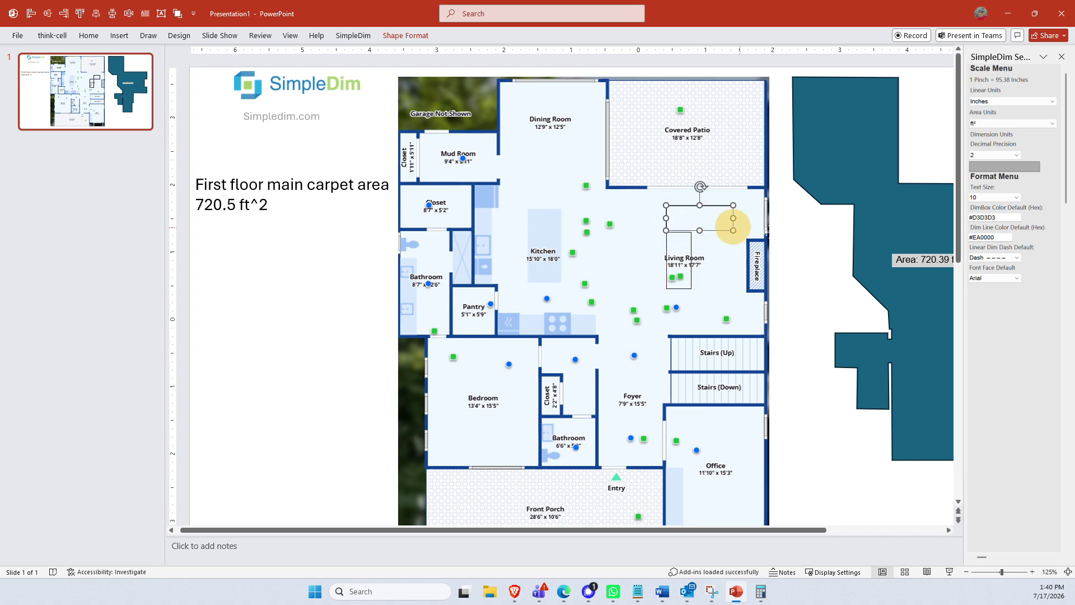
click(802, 264)
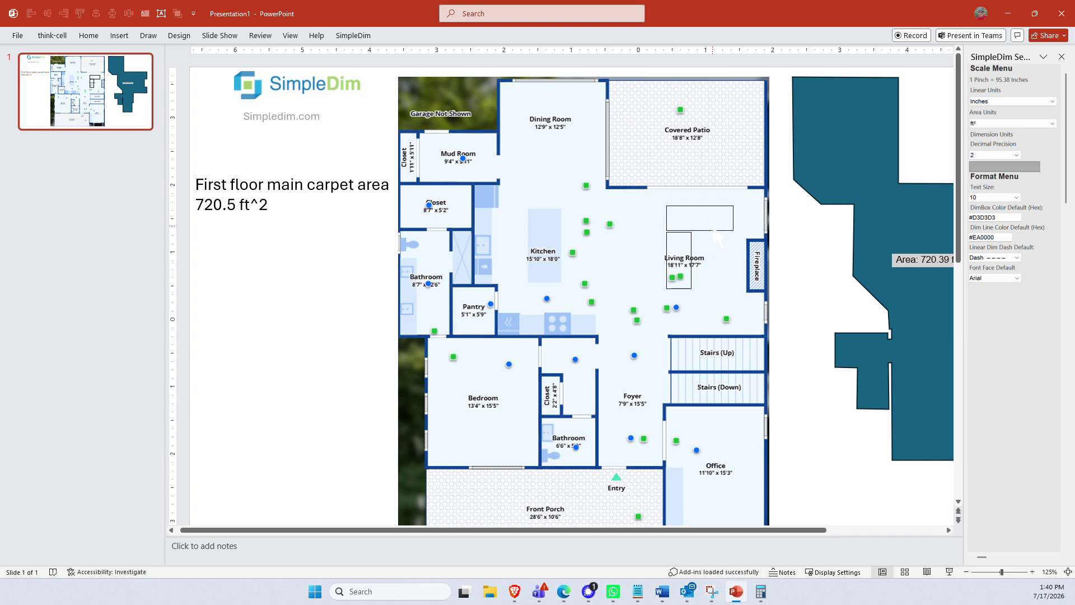
Create a rectangle 84 in wide and 48 in long and place it over the Dining Room label
click(352, 37)
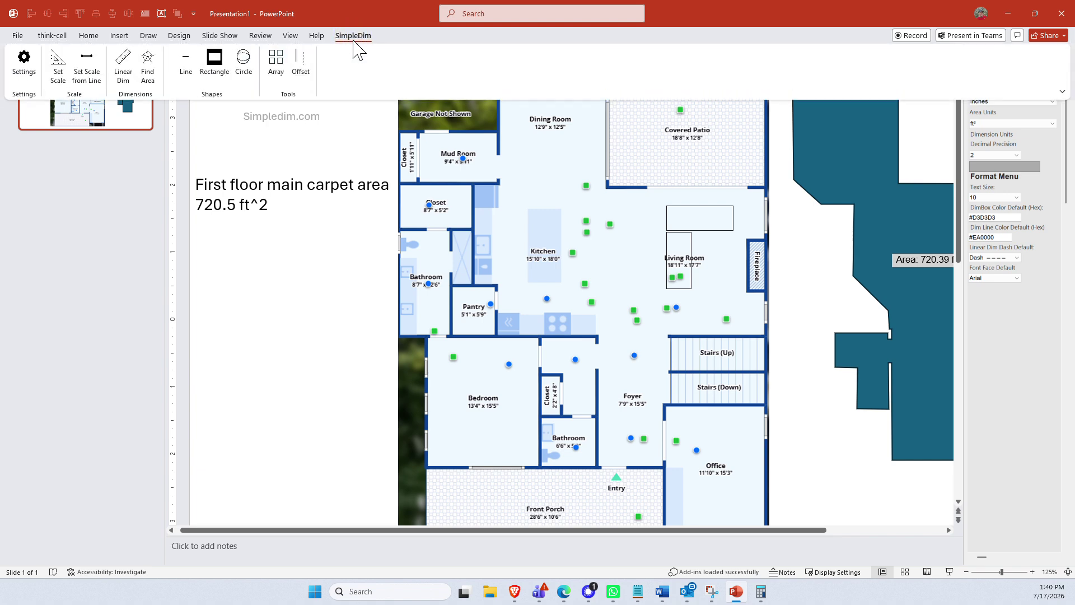
click(214, 61)
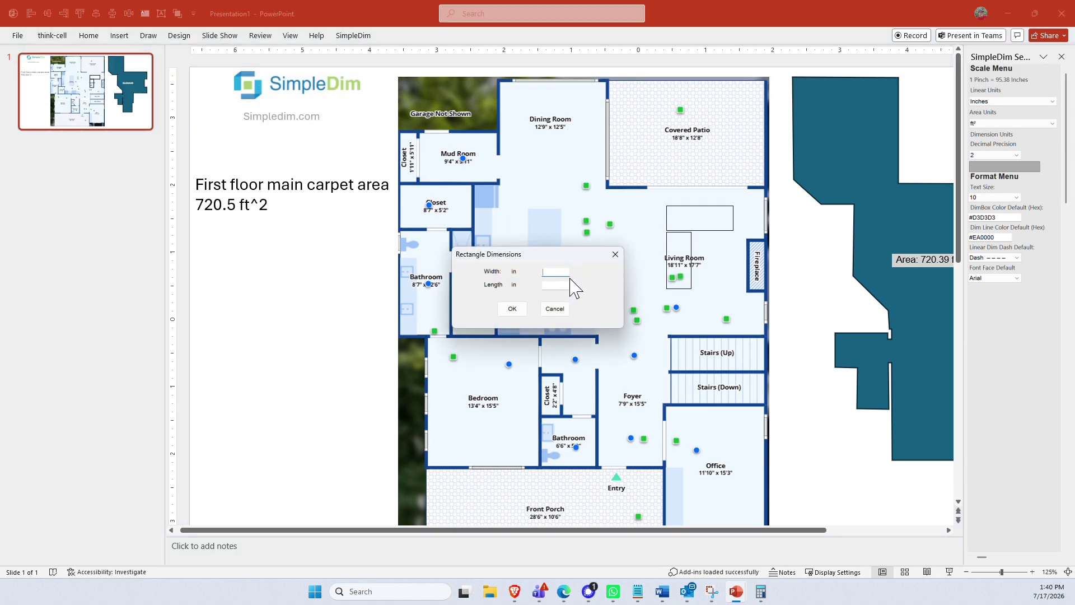
text(84)
key(Tab)
text(48)
key(Return)
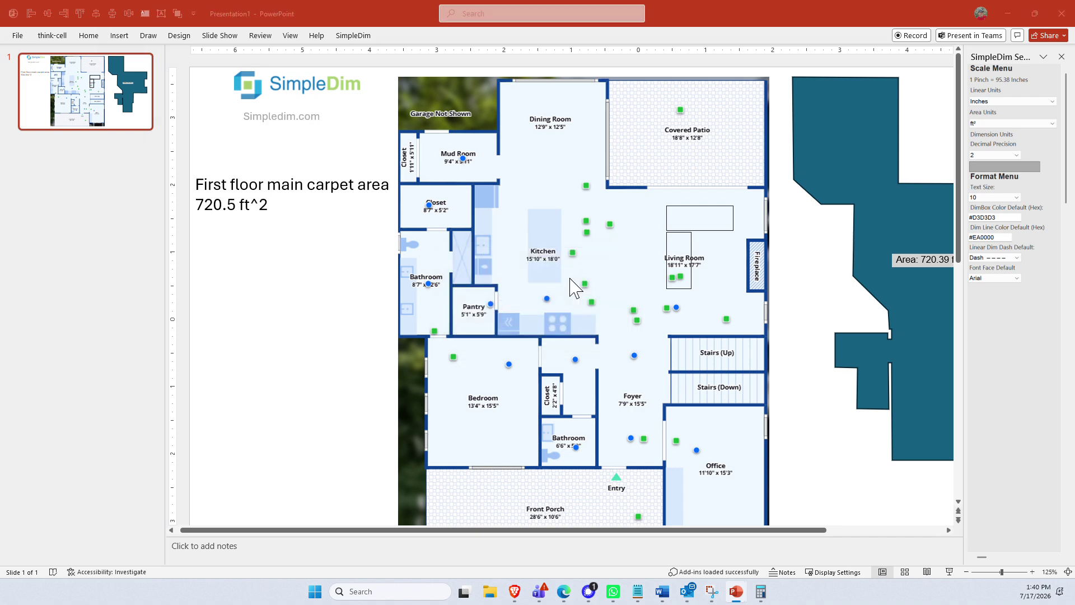
click(553, 127)
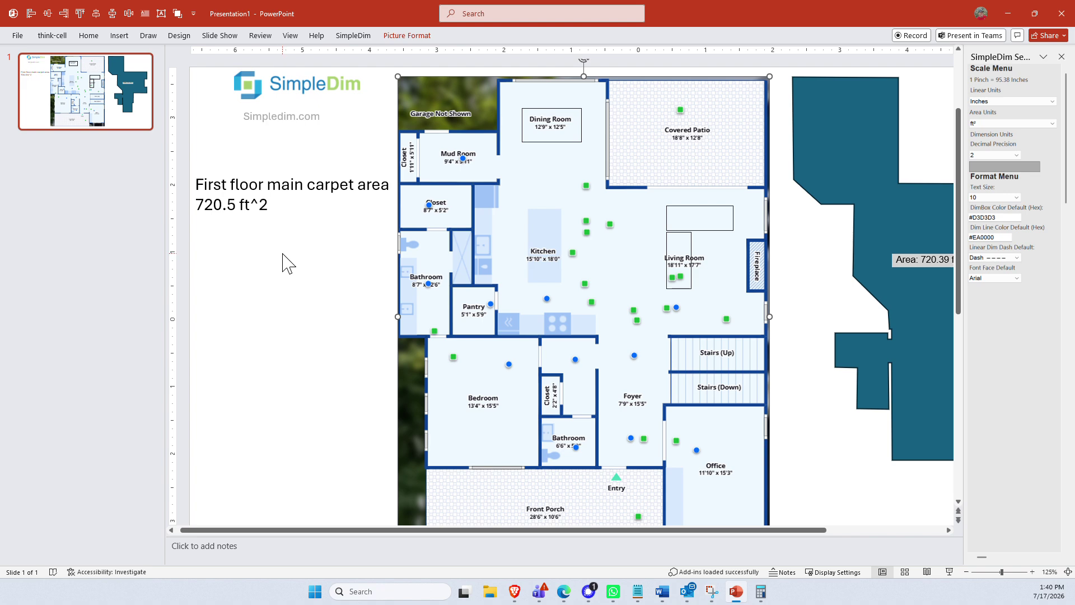
Dimension the gap from the Dining Room rectangle to the Covered Patio wall and set the linear units to Feet (Decimal)
click(358, 37)
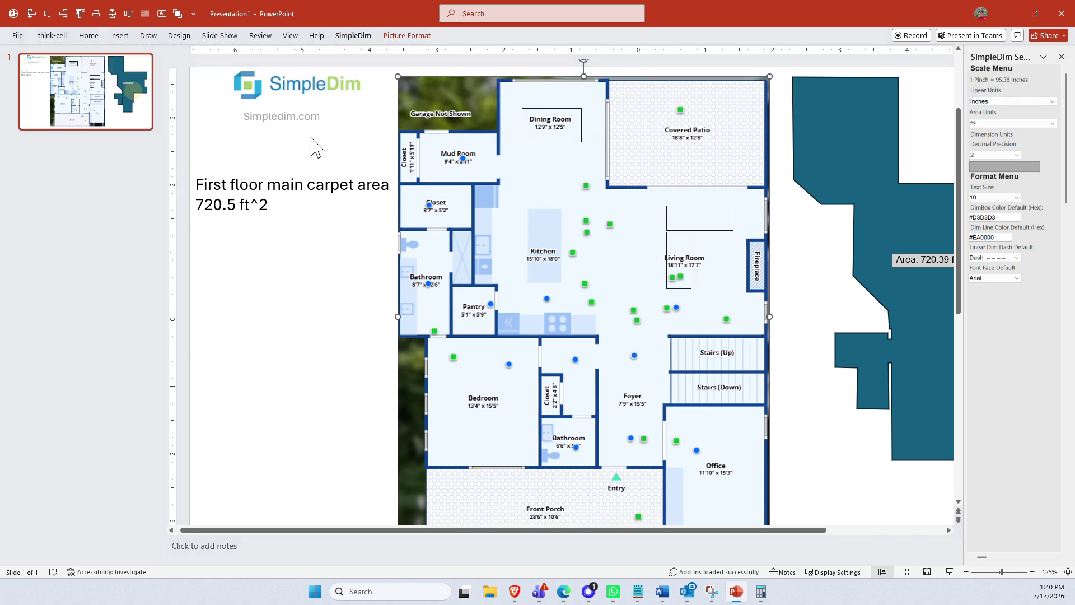
click(122, 66)
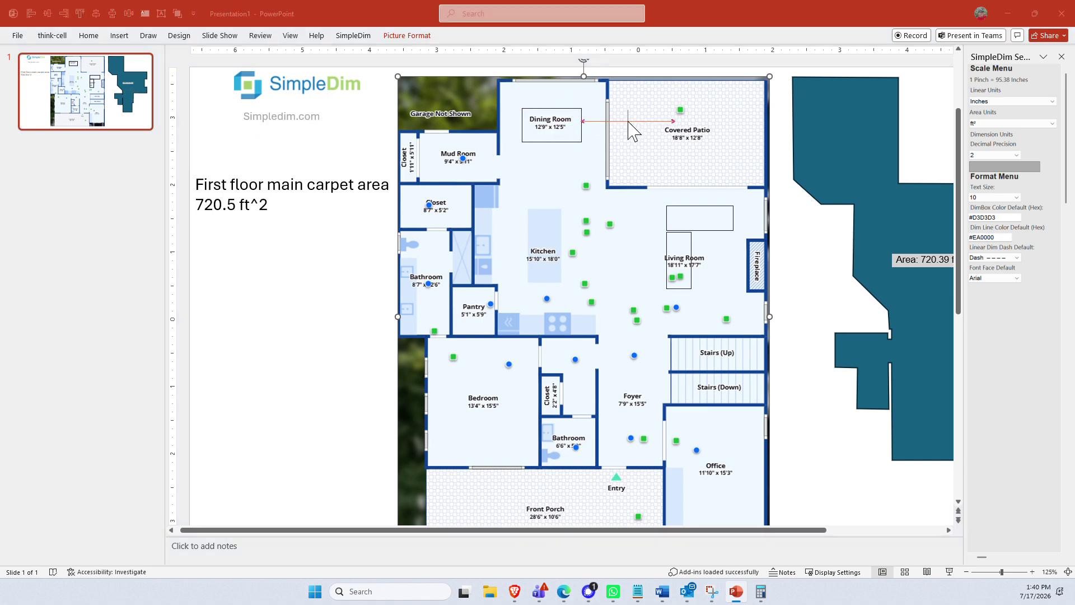
click(672, 120)
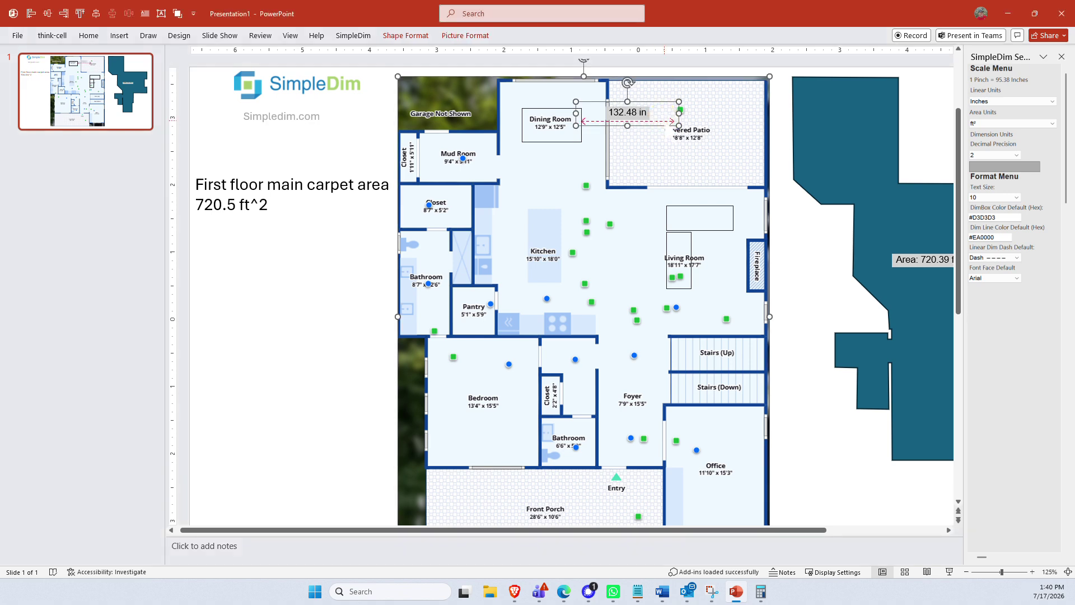
click(671, 120)
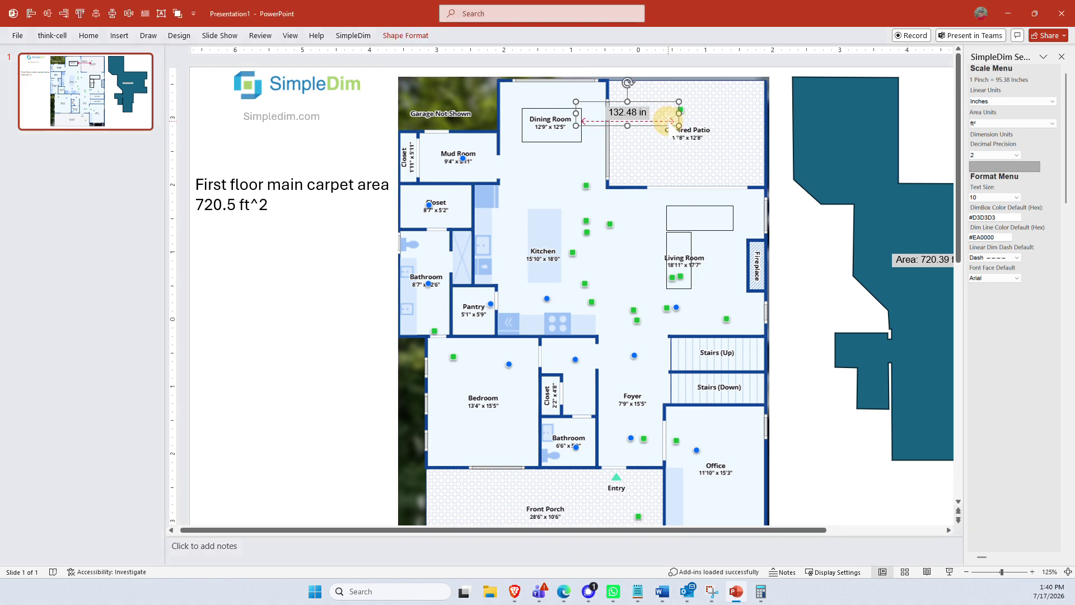
drag(672, 120, 606, 121)
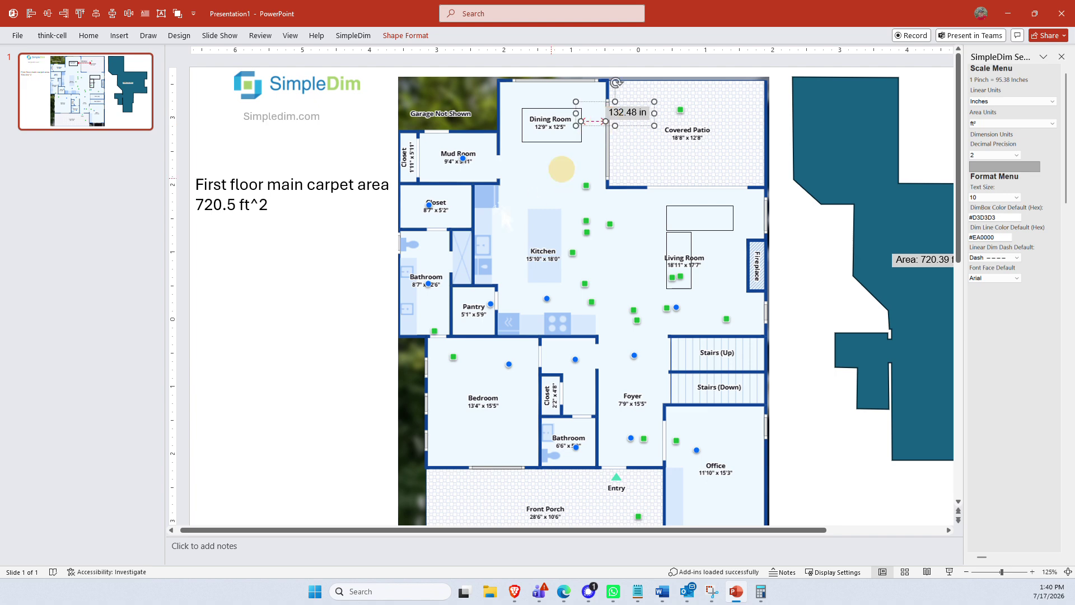
click(337, 301)
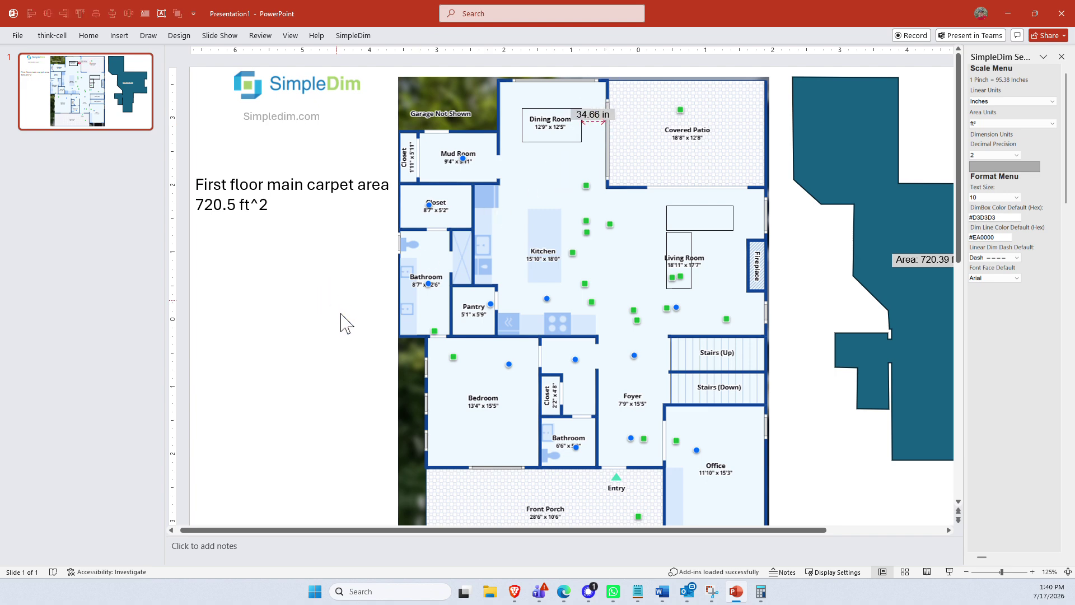
click(987, 101)
click(989, 117)
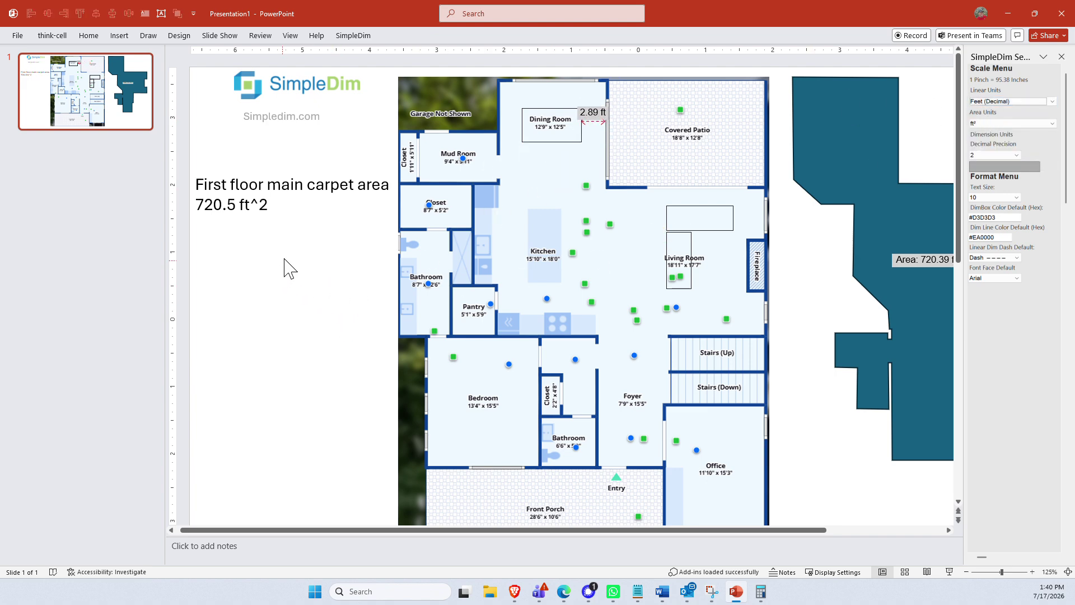